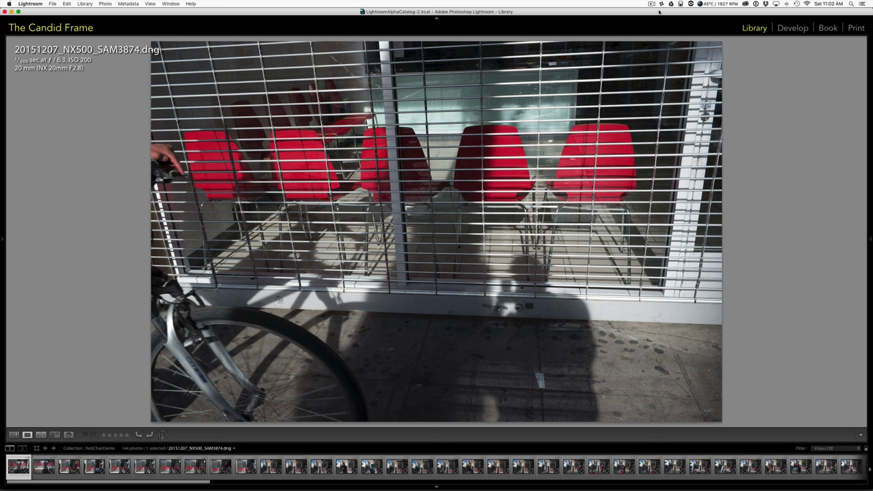
Step through the red-chair storefront photos from SAM3875 to SAM3883.
{"action": "key", "text": "Right"}
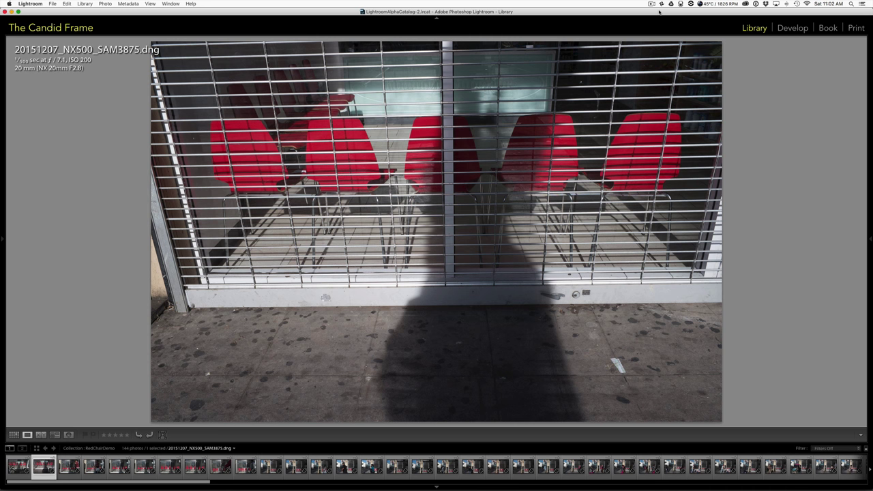
{"action": "key", "text": "Right"}
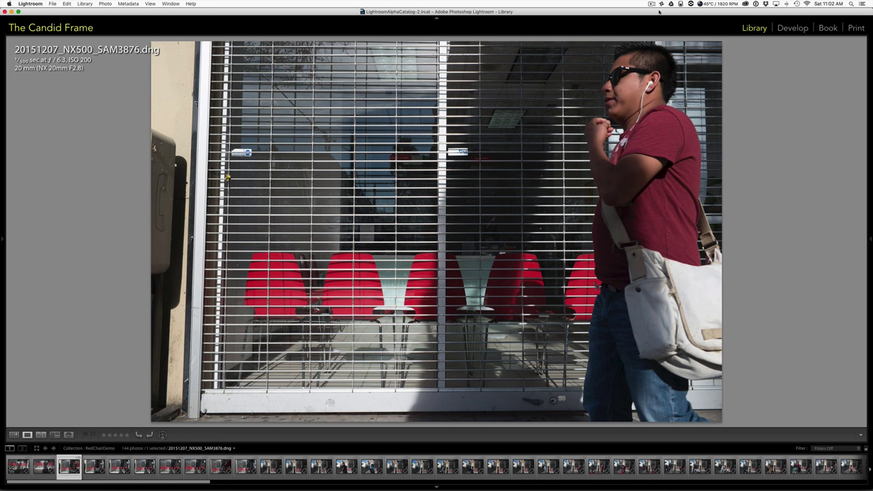
{"action": "key", "text": "Right"}
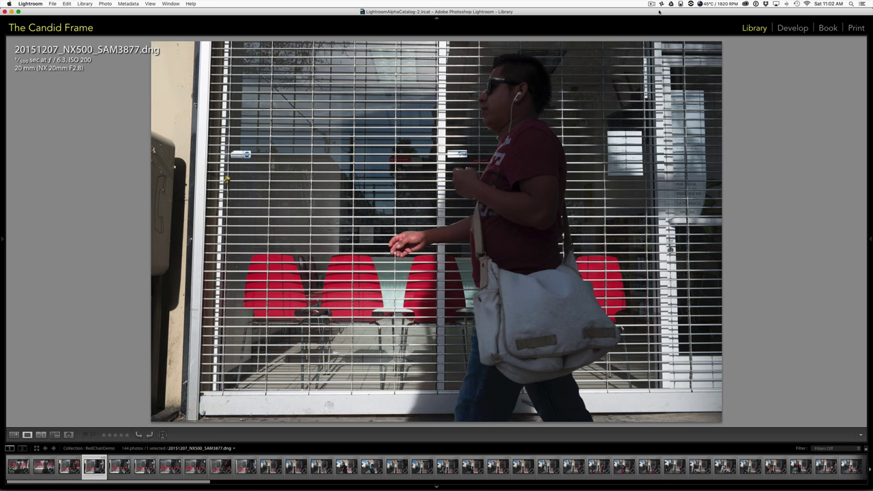
{"action": "key", "text": "Right"}
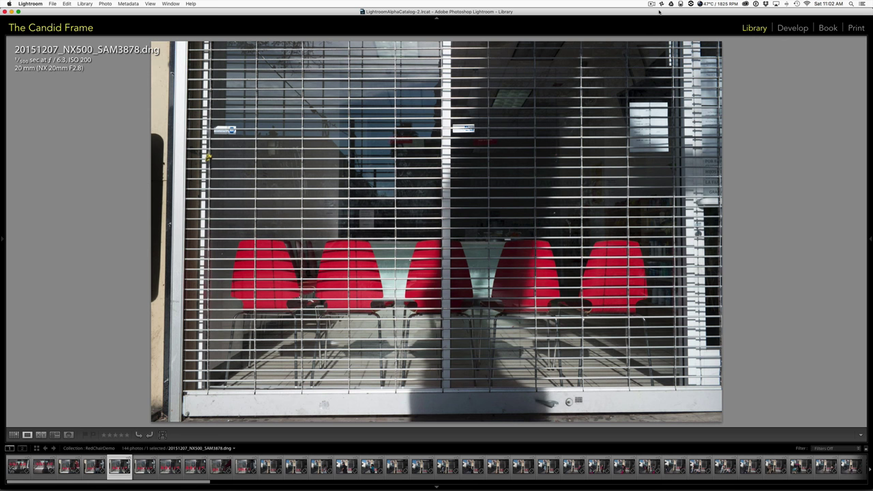
{"action": "key", "text": "Right"}
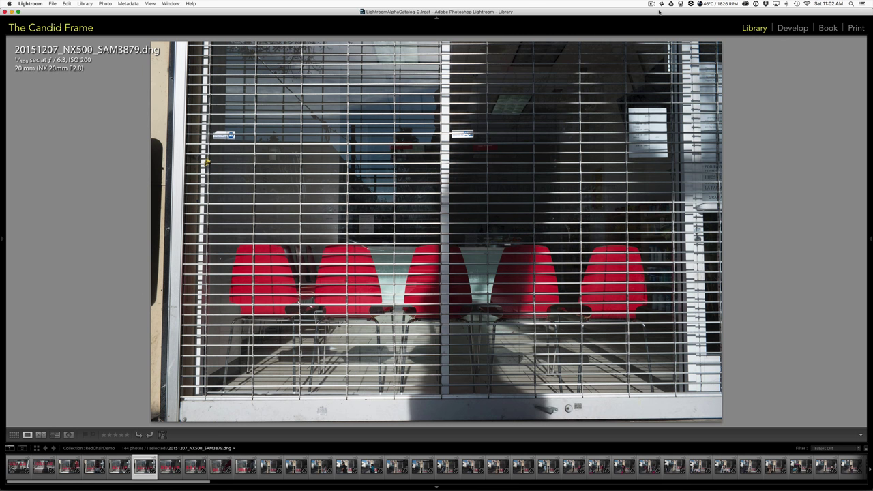
{"action": "key", "text": "Right"}
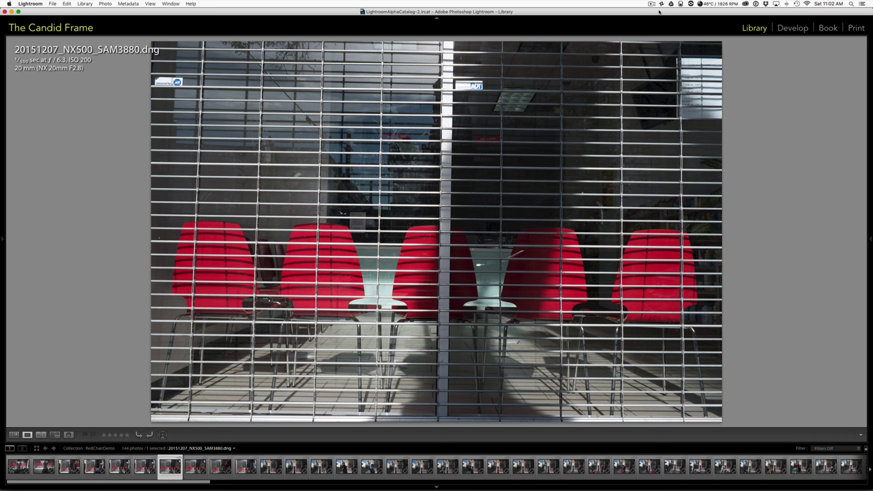
{"action": "key", "text": "Right"}
{"action": "key", "text": "Right"}
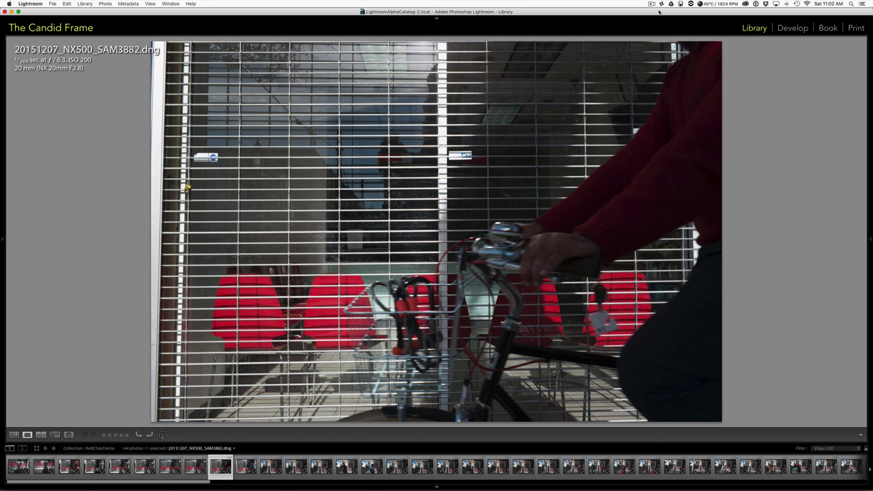
{"action": "key", "text": "Right"}
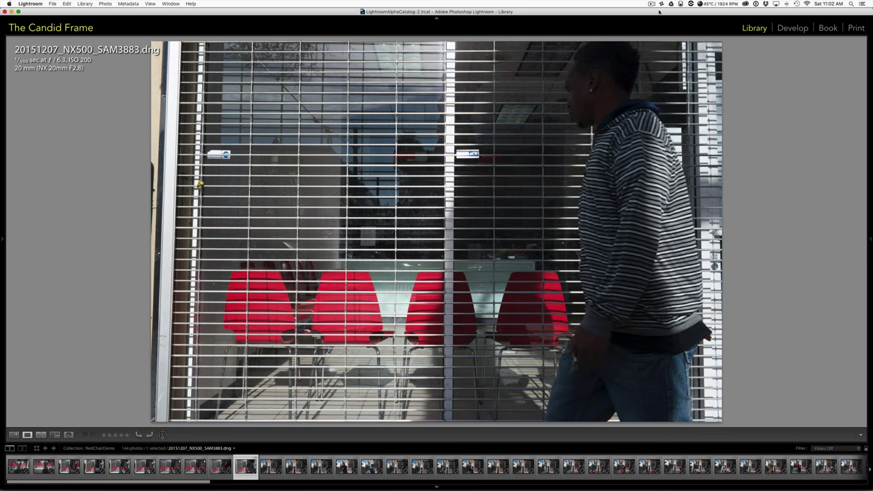
{"action": "key", "text": "Right"}
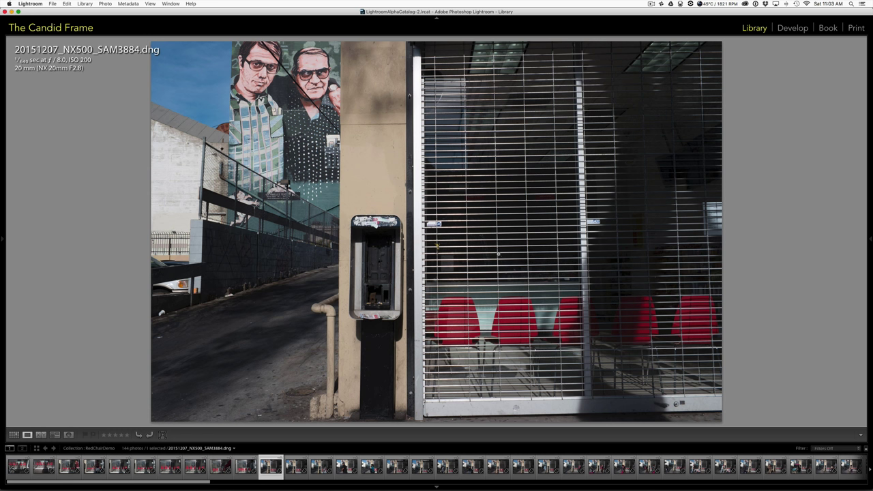
Advance through the mural-wall shots from SAM3885 to SAM3891.
{"action": "key", "text": "Right"}
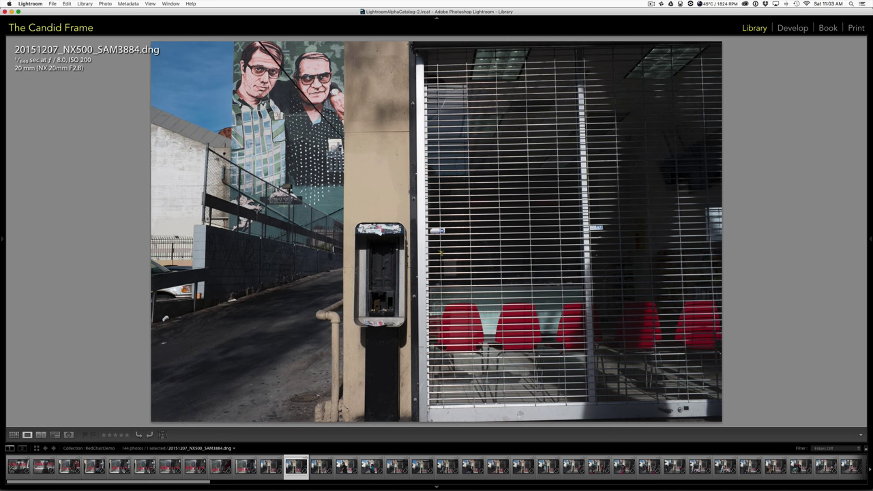
{"action": "key", "text": "Right"}
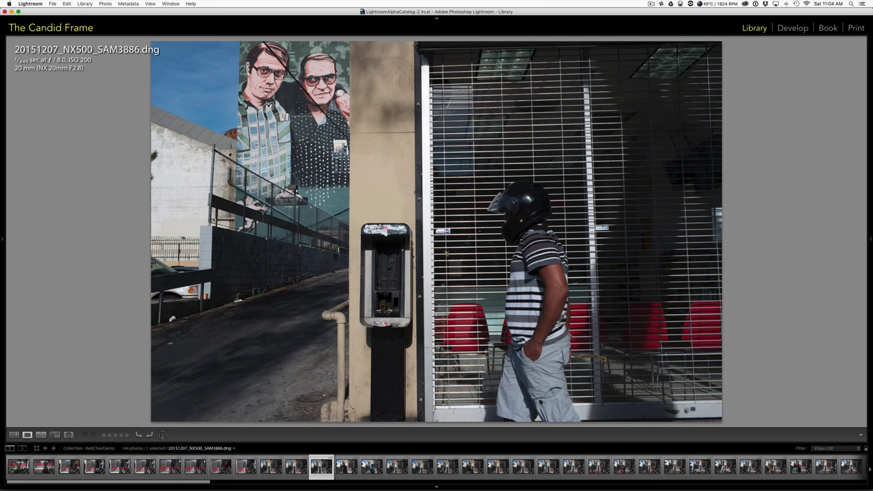
{"action": "key", "text": "Right"}
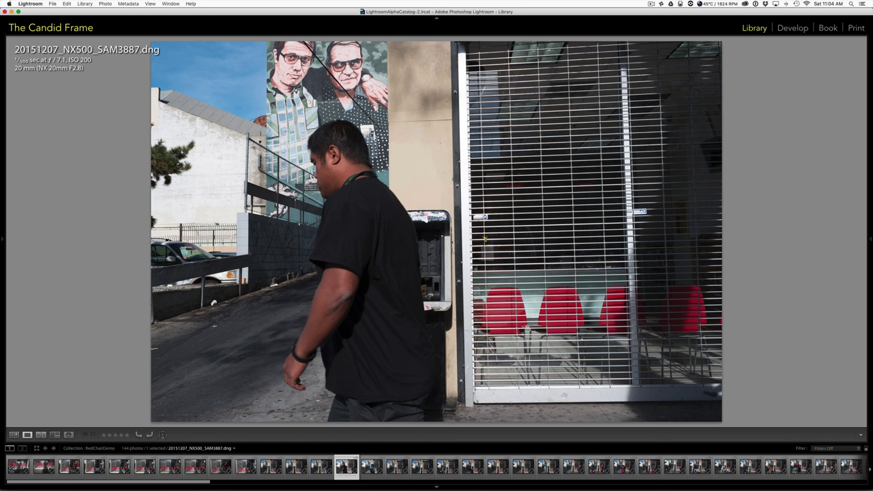
{"action": "key", "text": "Right"}
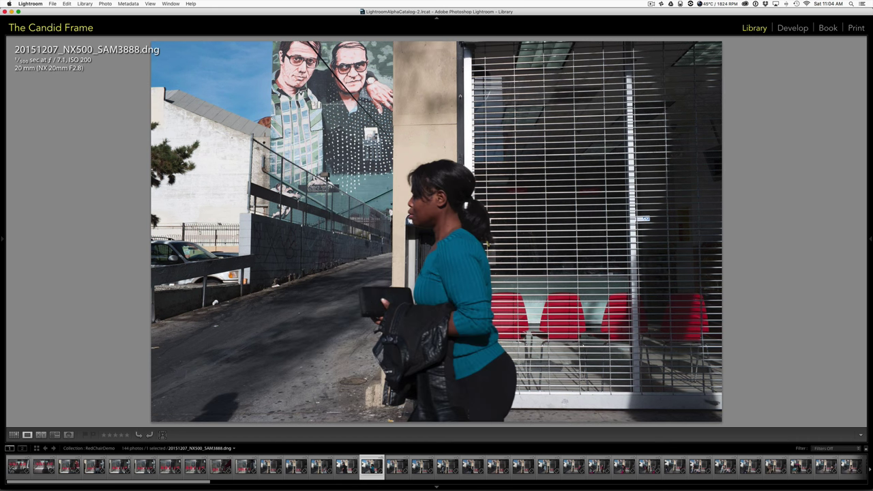
{"action": "key", "text": "Right"}
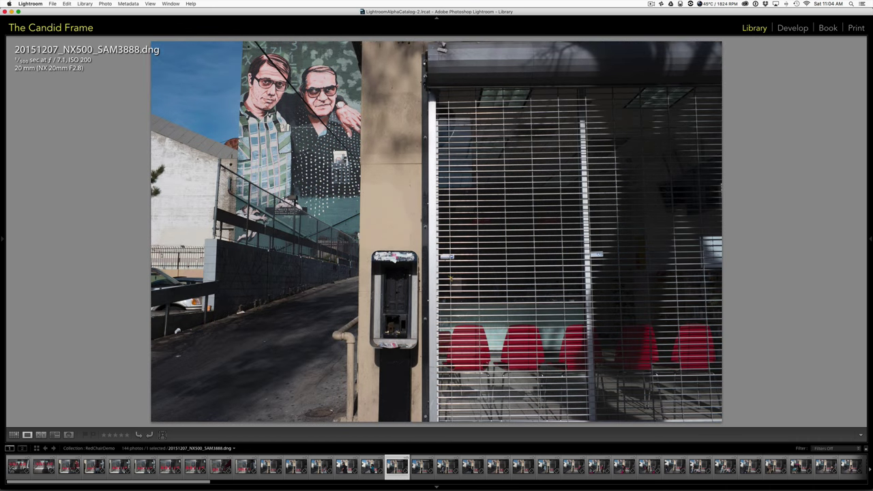
{"action": "key", "text": "Right"}
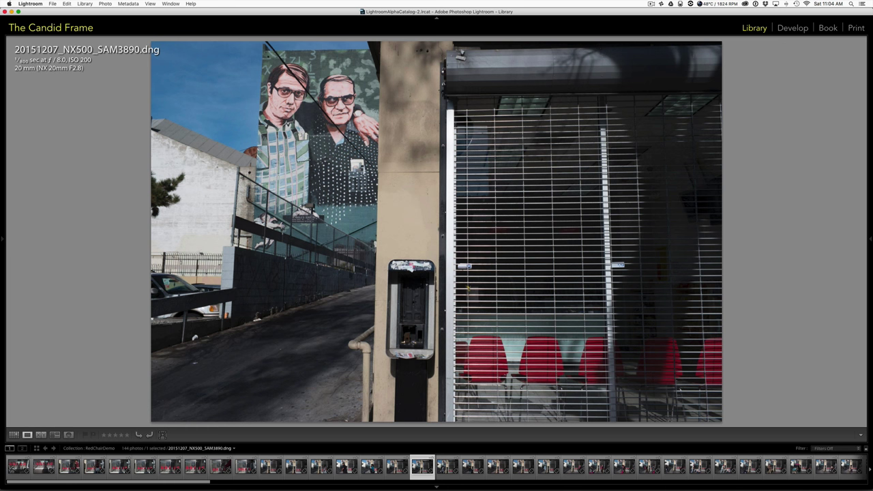
{"action": "key", "text": "Right"}
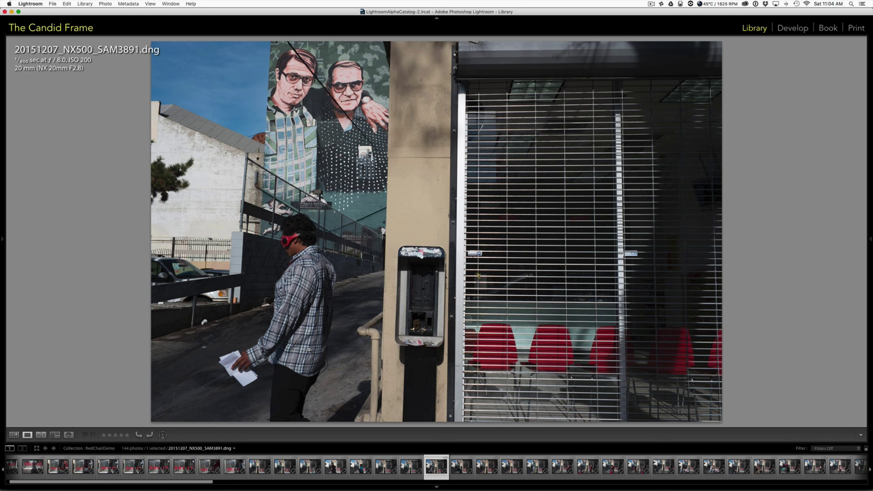
Step from SAM3892 through to SAM3901, the man pushing the ice-cream cart.
{"action": "key", "text": "Right"}
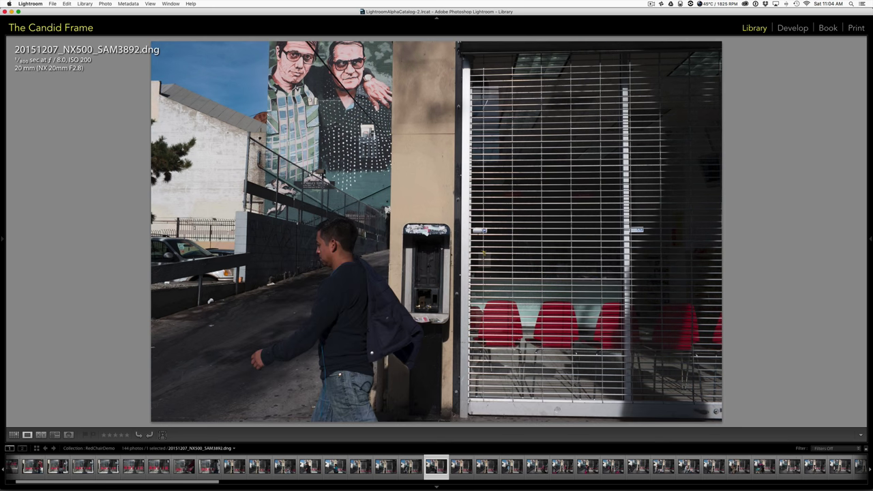
{"action": "key", "text": "Right"}
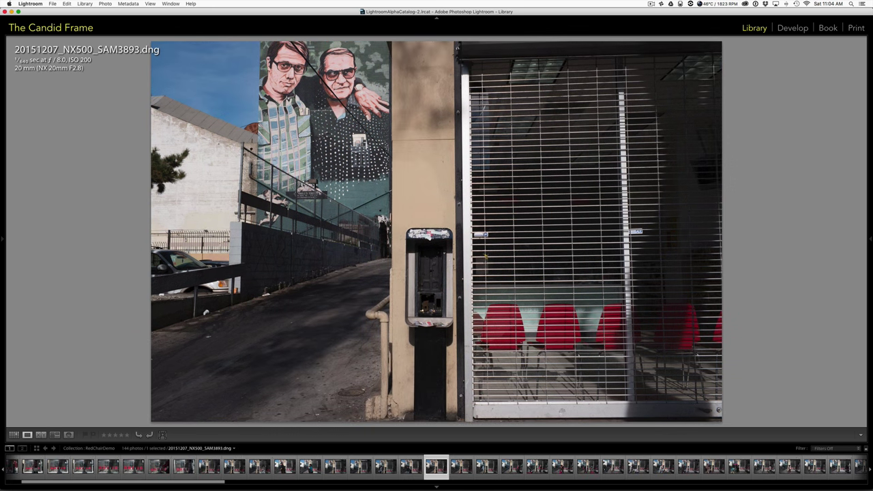
{"action": "key", "text": "Right"}
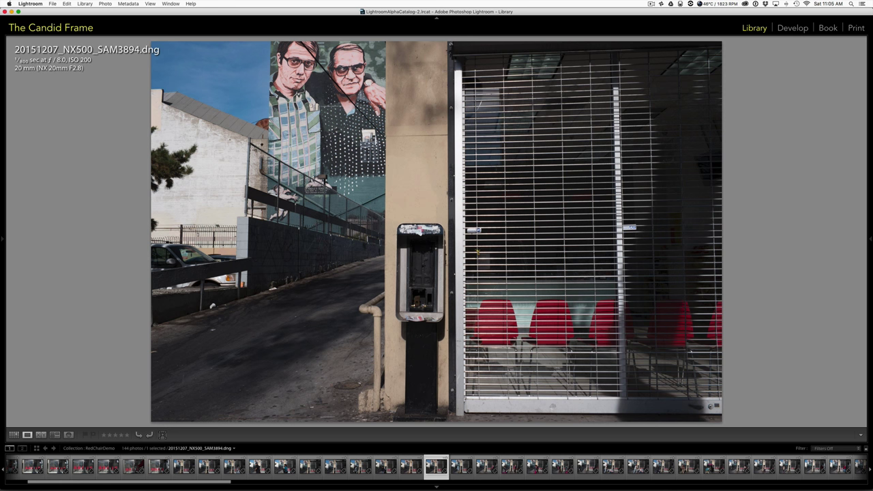
{"action": "key", "text": "Right"}
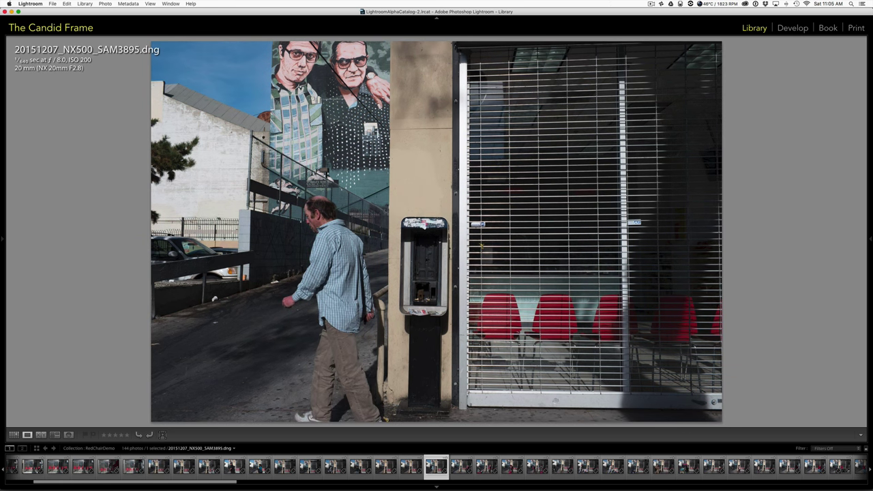
{"action": "key", "text": "Right"}
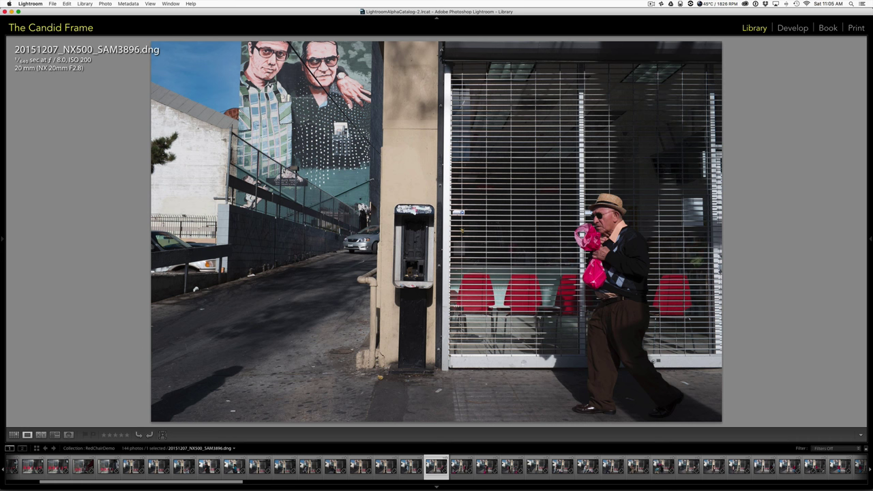
{"action": "key", "text": "Right"}
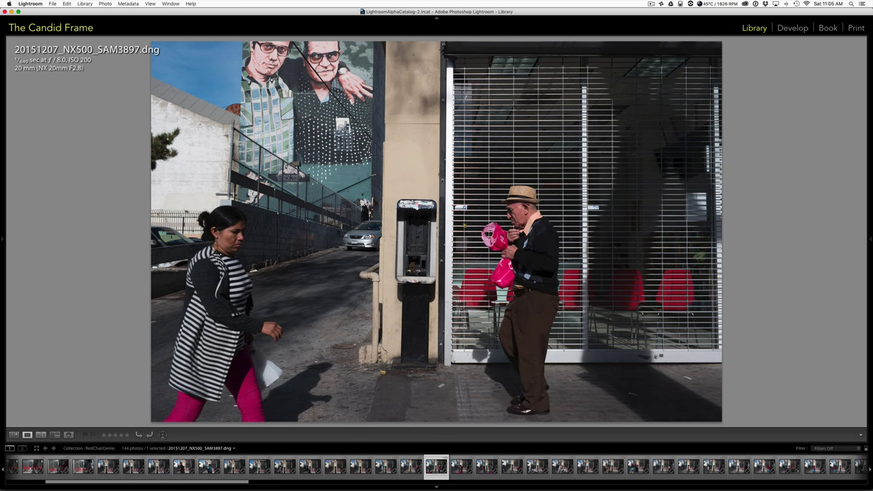
{"action": "key", "text": "Right"}
{"action": "key", "text": "Right"}
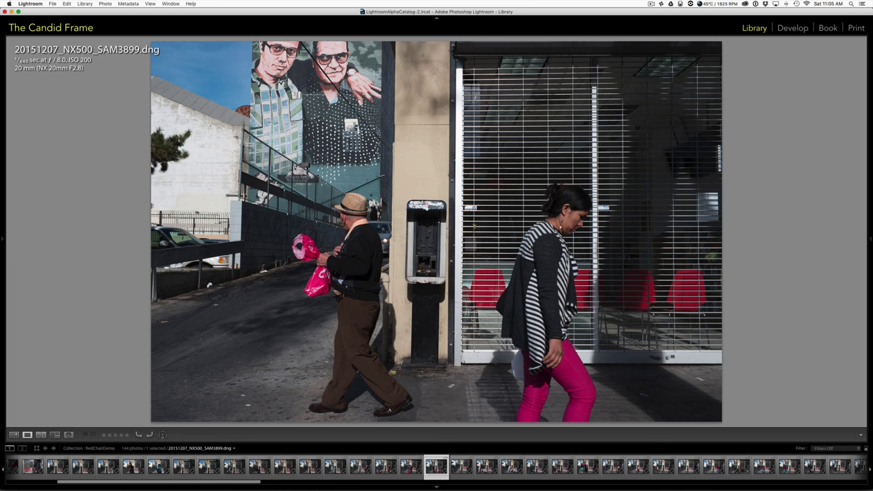
{"action": "key", "text": "Right"}
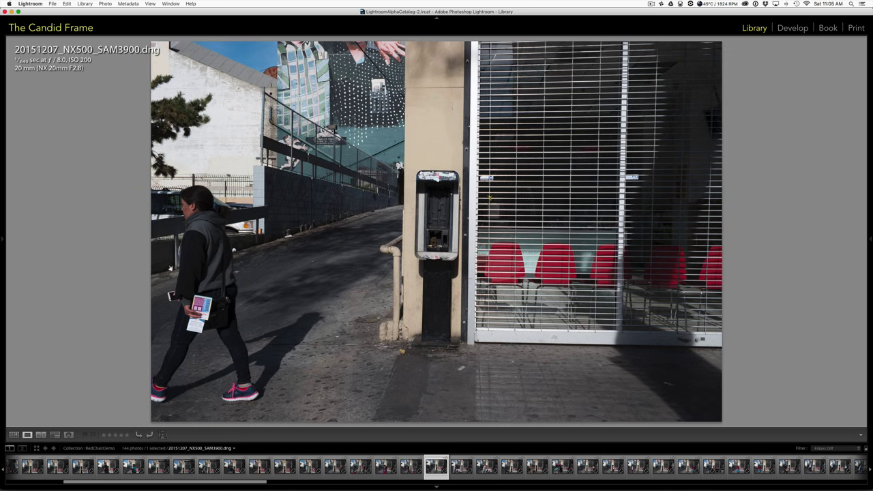
{"action": "key", "text": "Right"}
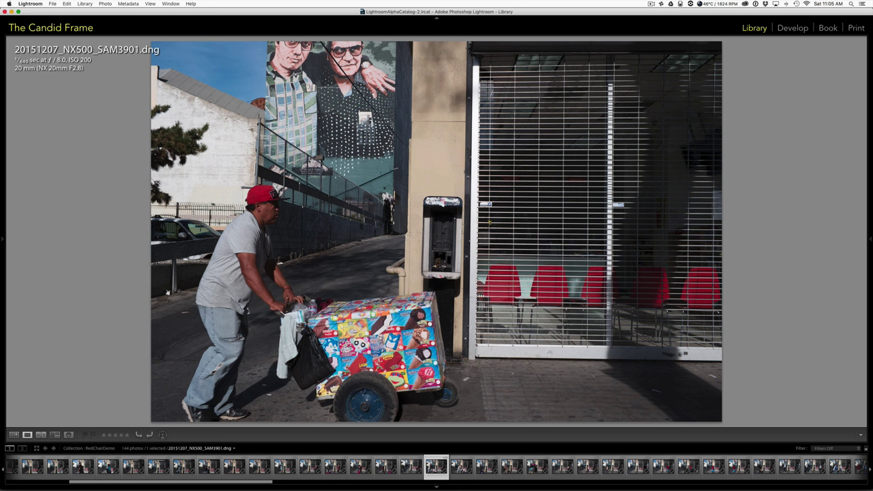
Advance to SAM3903, glance back at the ice-cream cart shot, then forward to SAM3905.
{"action": "key", "text": "Right"}
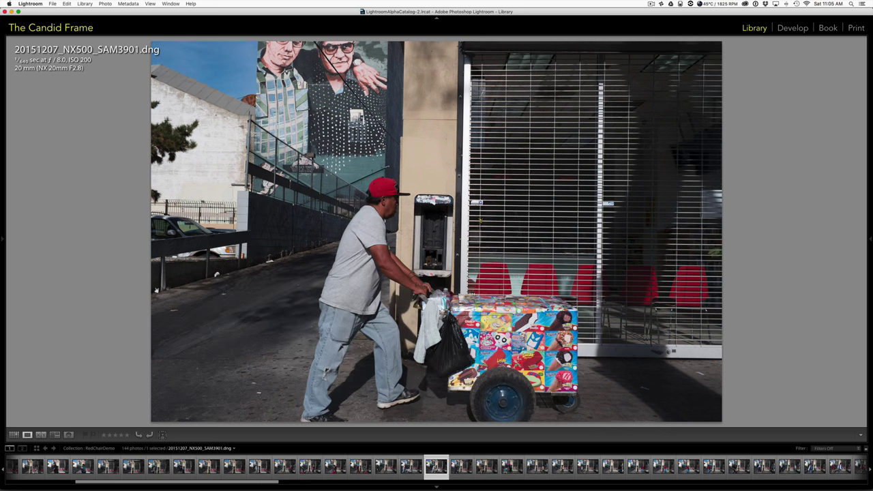
{"action": "key", "text": "Right"}
{"action": "key", "text": "Left"}
{"action": "key", "text": "Left"}
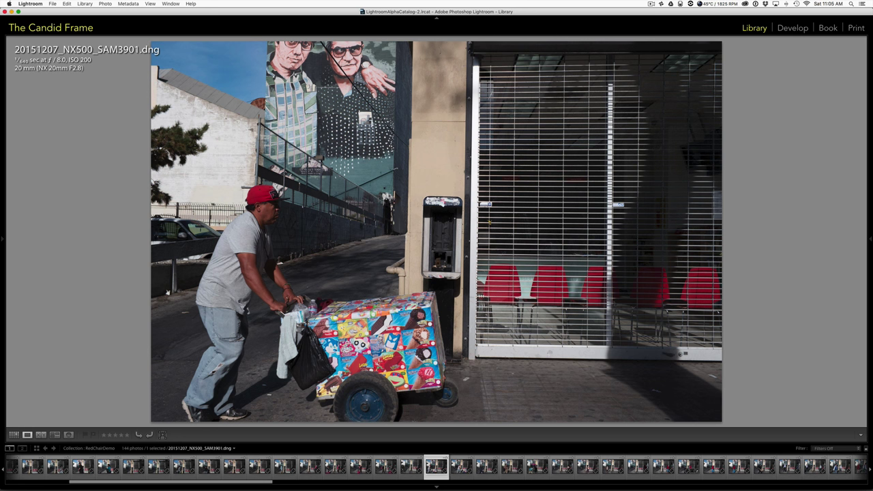
{"action": "key", "text": "Right"}
{"action": "key", "text": "Right"}
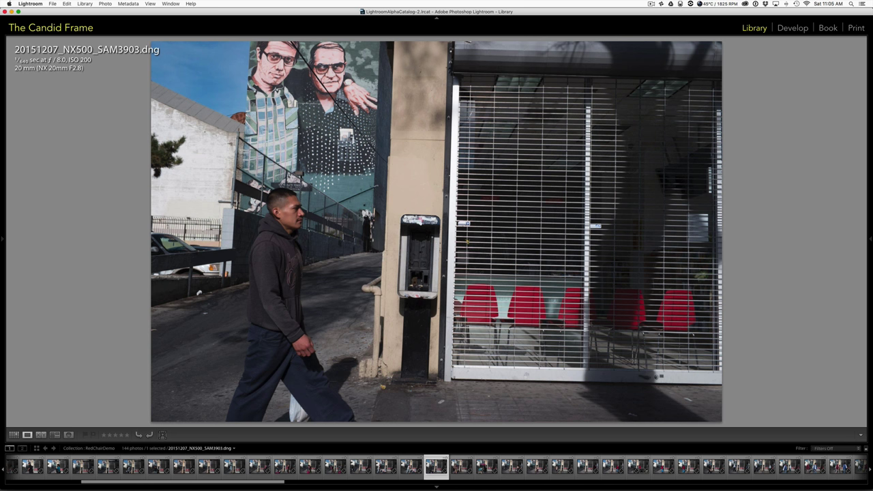
{"action": "key", "text": "Right"}
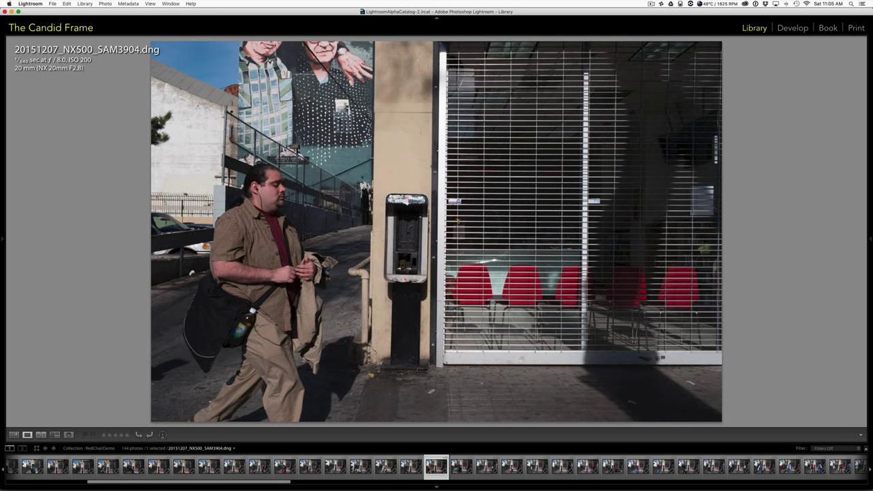
{"action": "key", "text": "Right"}
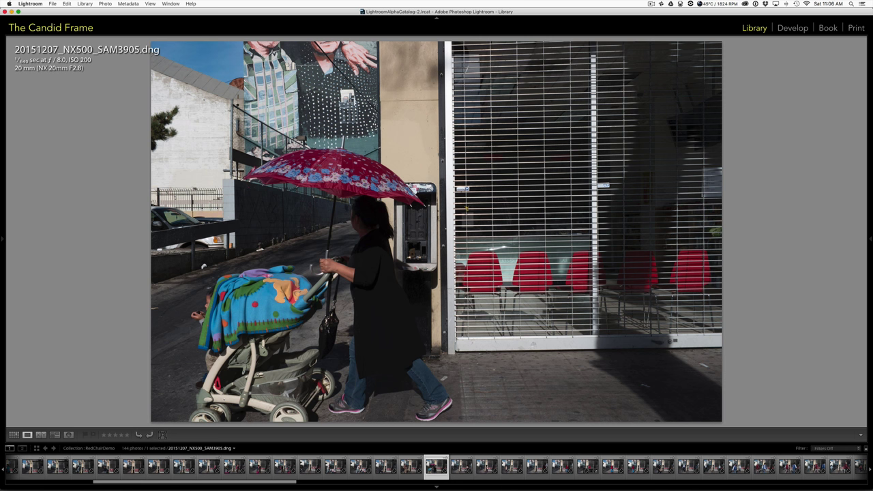
Advance through SAM3906 to SAM3907, the woman beside the payphone.
{"action": "key", "text": "Right"}
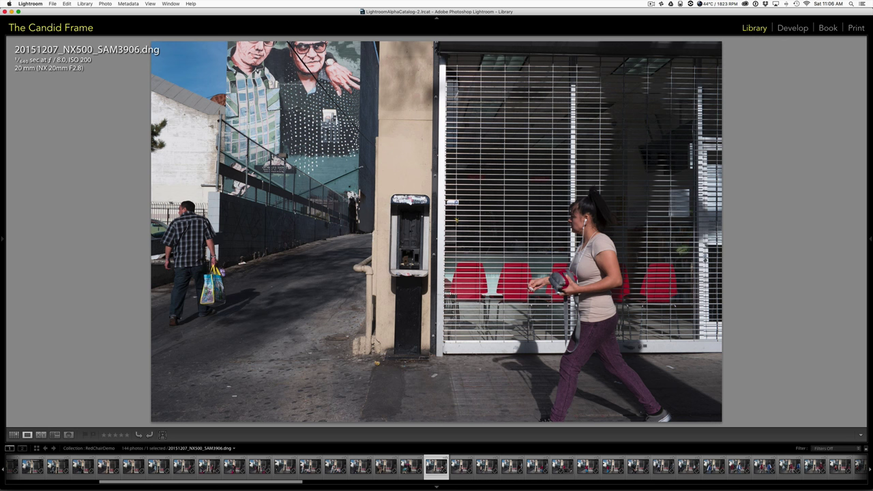
{"action": "key", "text": "Right"}
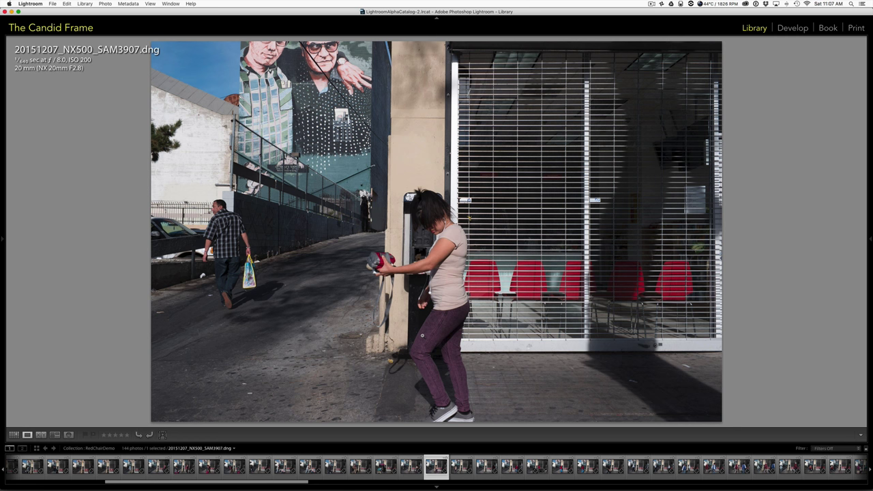
Step forward from SAM3908 to the first red-hoodie frame, SAM3911.
{"action": "key", "text": "Right"}
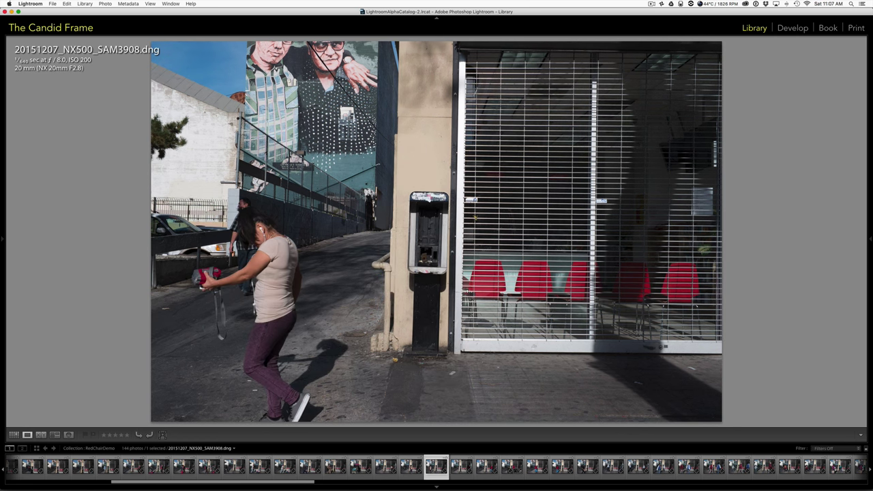
{"action": "key", "text": "Right"}
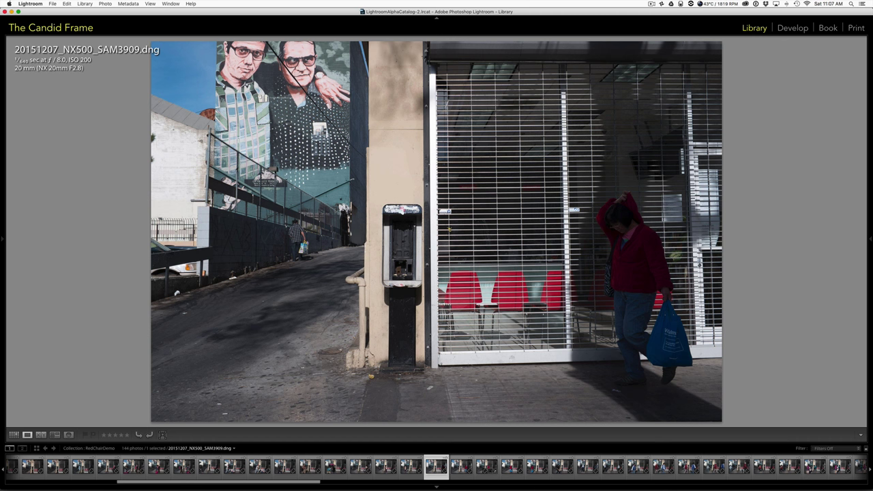
{"action": "key", "text": "Right"}
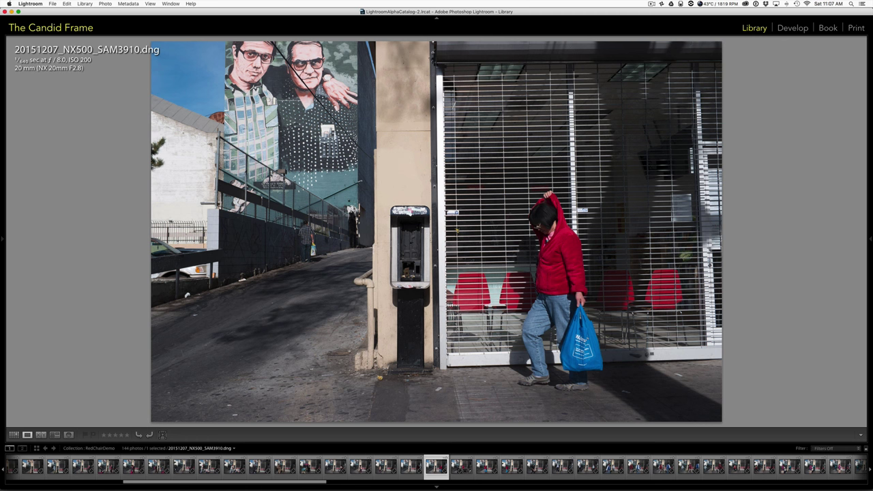
{"action": "key", "text": "Right"}
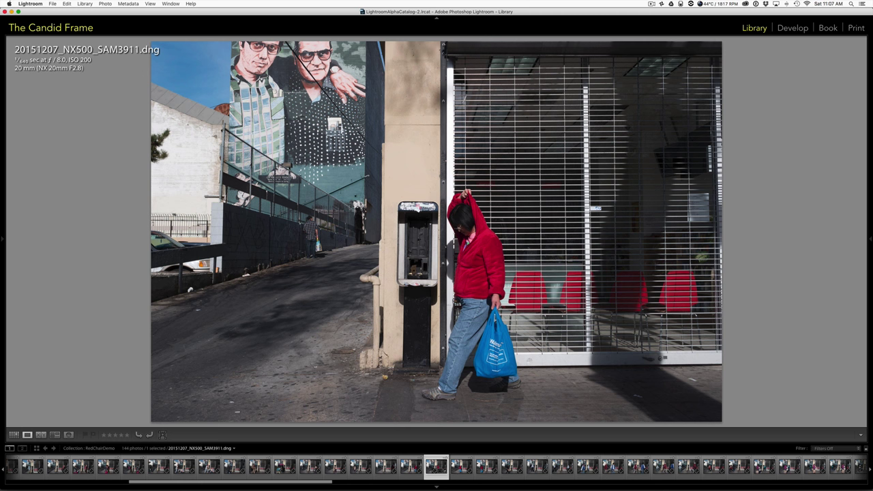
Flip between SAM3911 and SAM3912 to compare them, then continue to SAM3913.
{"action": "key", "text": "Right"}
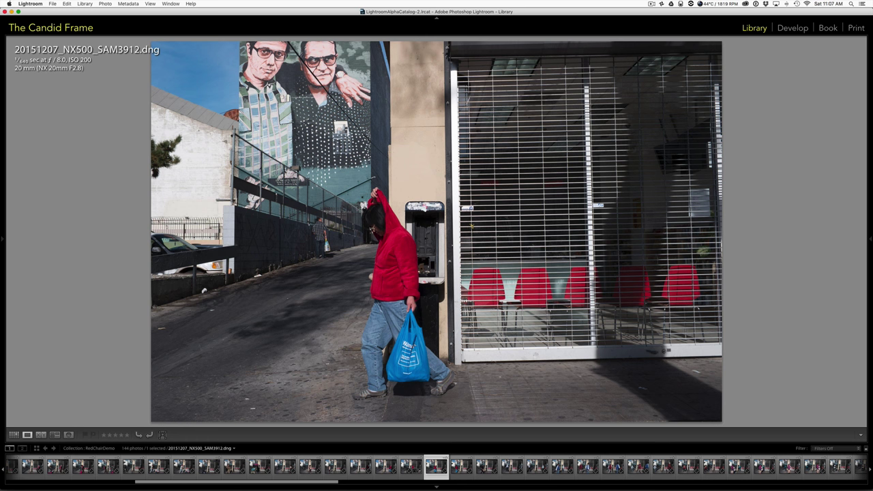
{"action": "key", "text": "Left"}
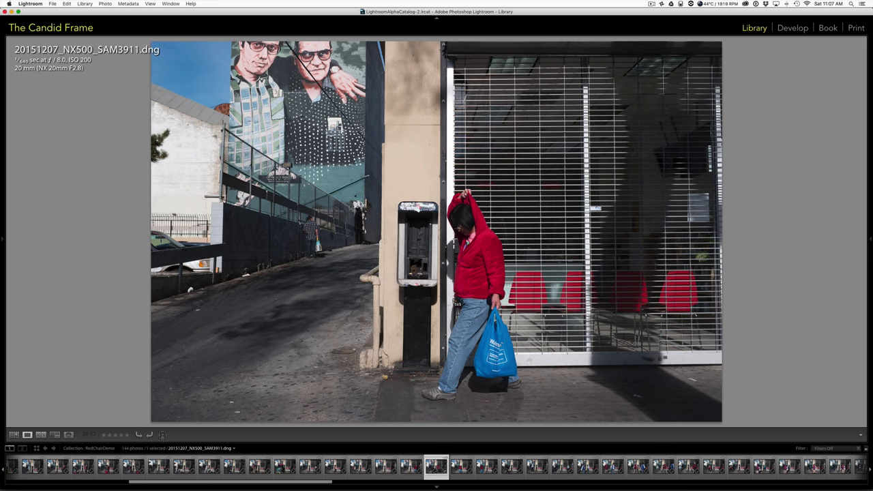
{"action": "key", "text": "Right"}
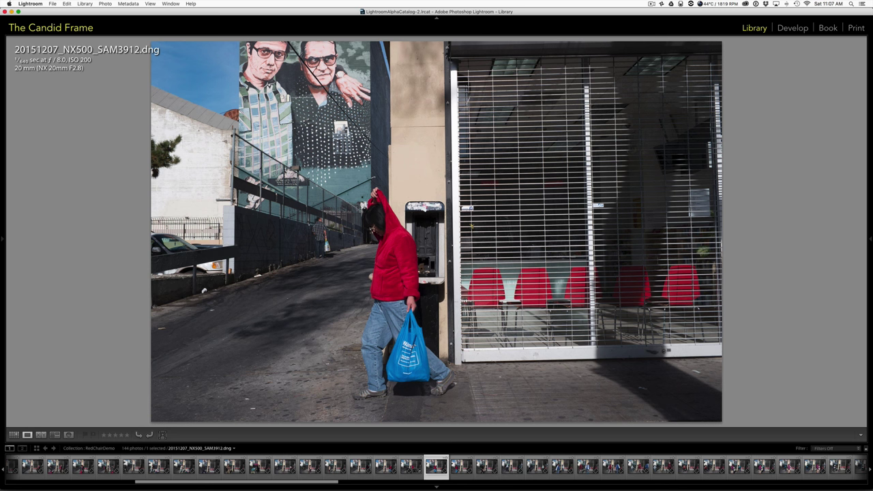
{"action": "key", "text": "Left"}
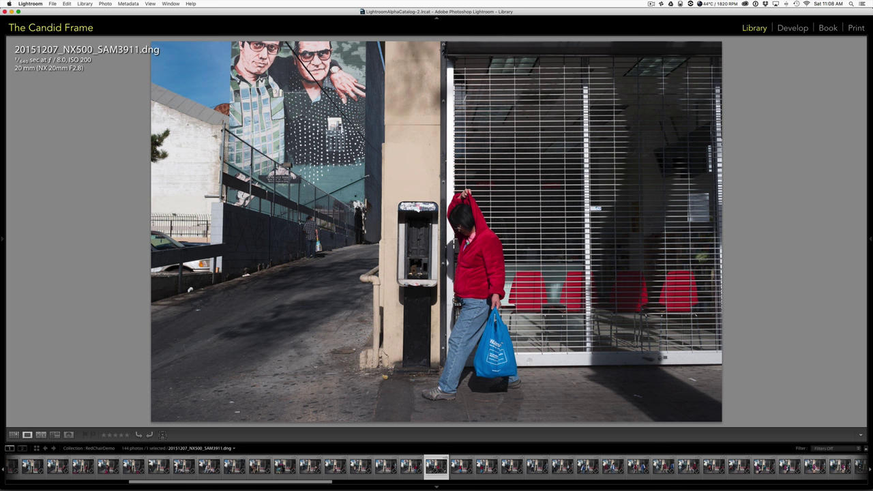
{"action": "key", "text": "Right"}
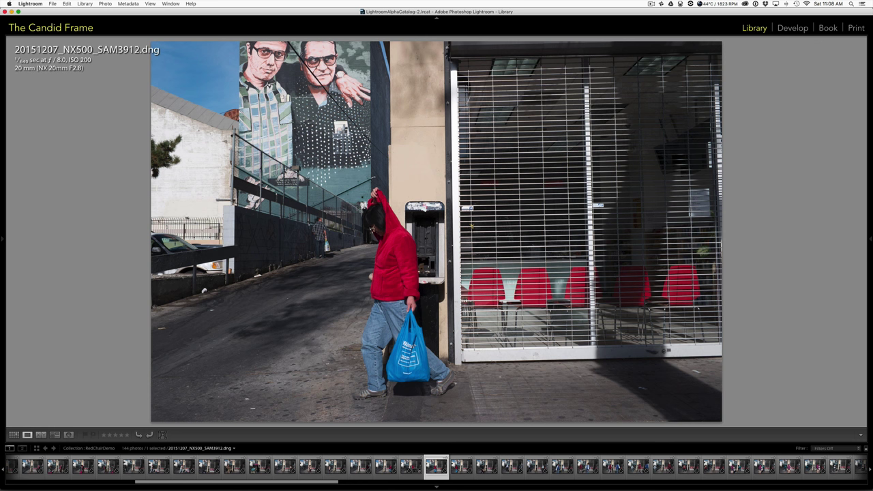
{"action": "key", "text": "Right"}
Step forward through the series from SAM3915 to SAM3920.
{"action": "key", "text": "Right"}
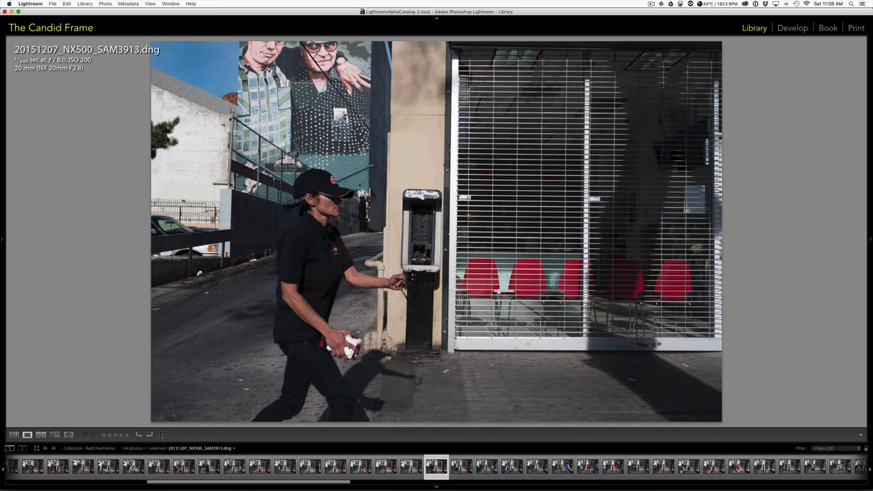
{"action": "key", "text": "Right"}
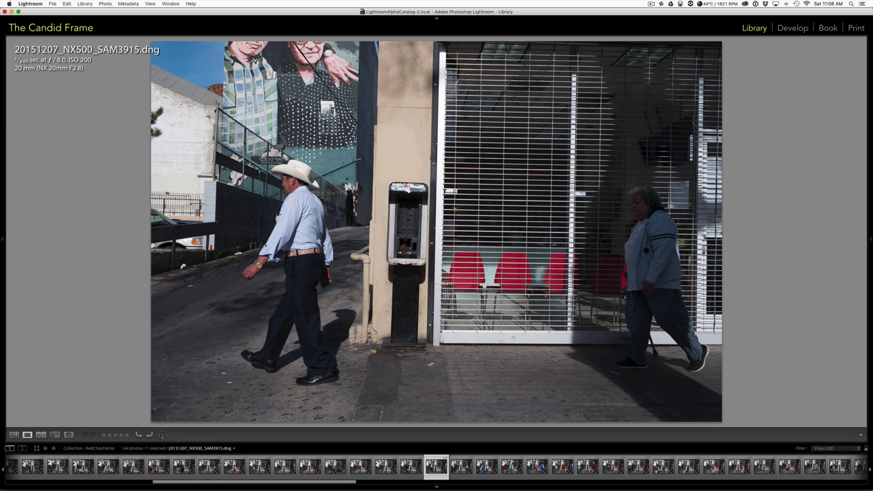
{"action": "key", "text": "Right"}
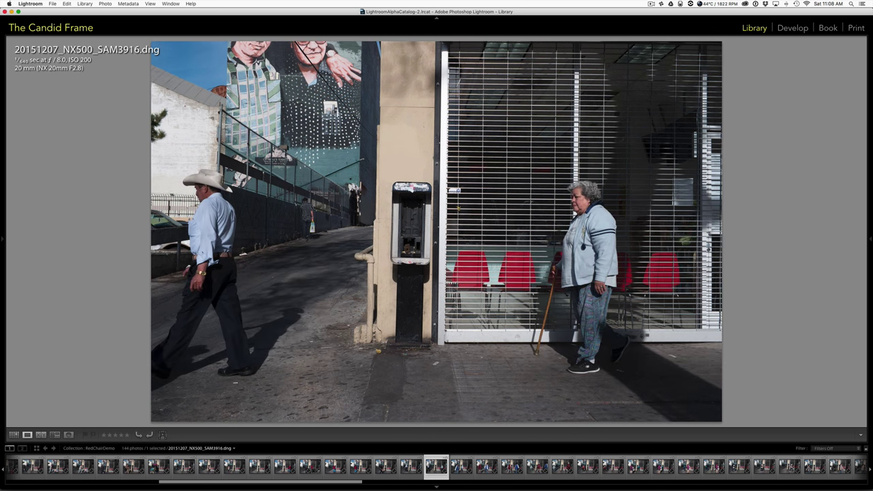
{"action": "key", "text": "Right"}
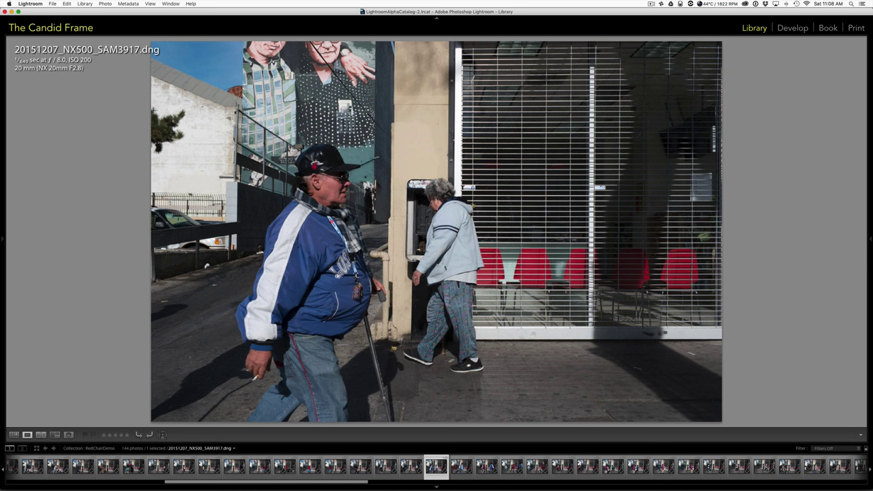
{"action": "key", "text": "Right"}
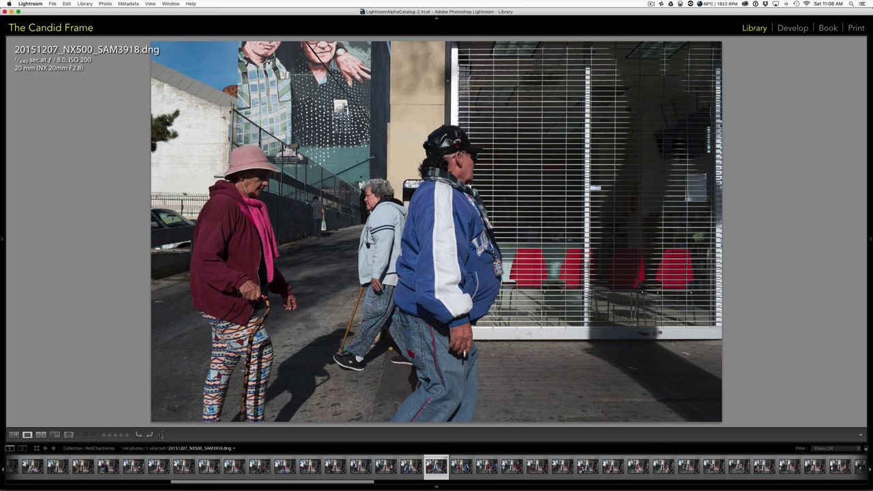
{"action": "key", "text": "Right"}
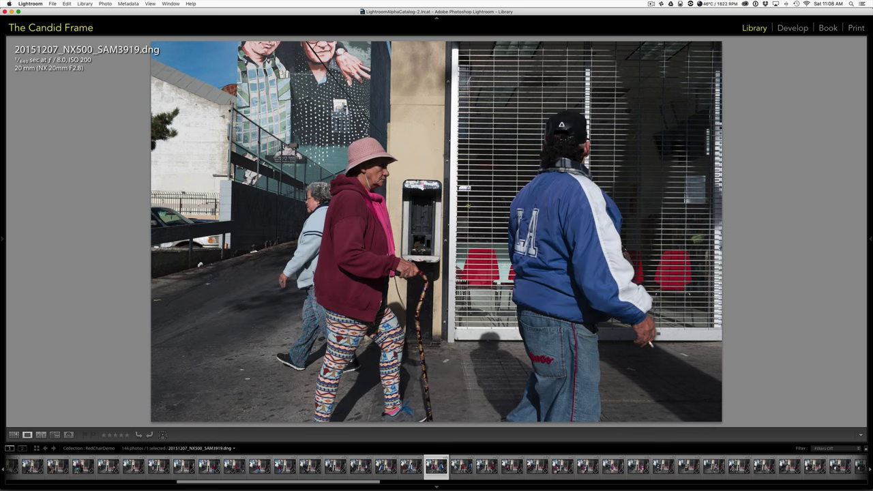
{"action": "key", "text": "Right"}
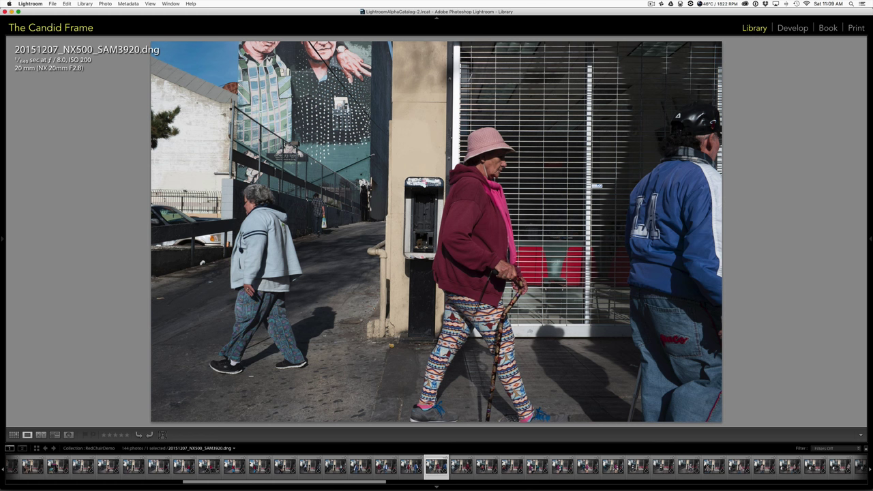
{"action": "key", "text": "Right"}
{"action": "key", "text": "Right"}
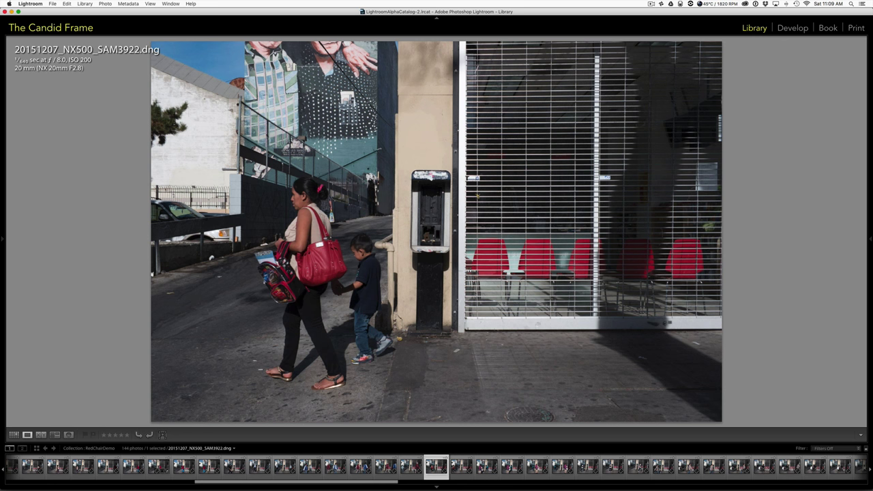
Continue through the later frames past SAM3930 up to SAM3941.
{"action": "key", "text": "Right"}
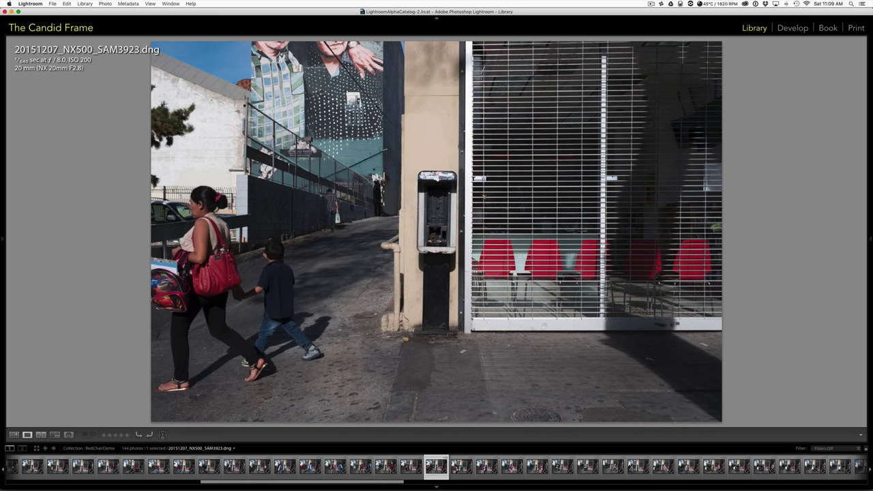
{"action": "key", "text": "Right"}
{"action": "key", "text": "Right"}
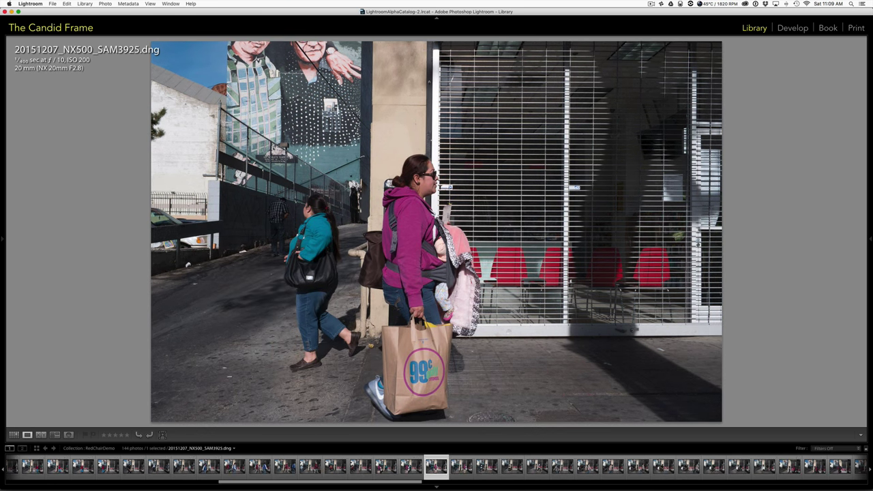
{"action": "key", "text": "Right"}
{"action": "key", "text": "Right"}
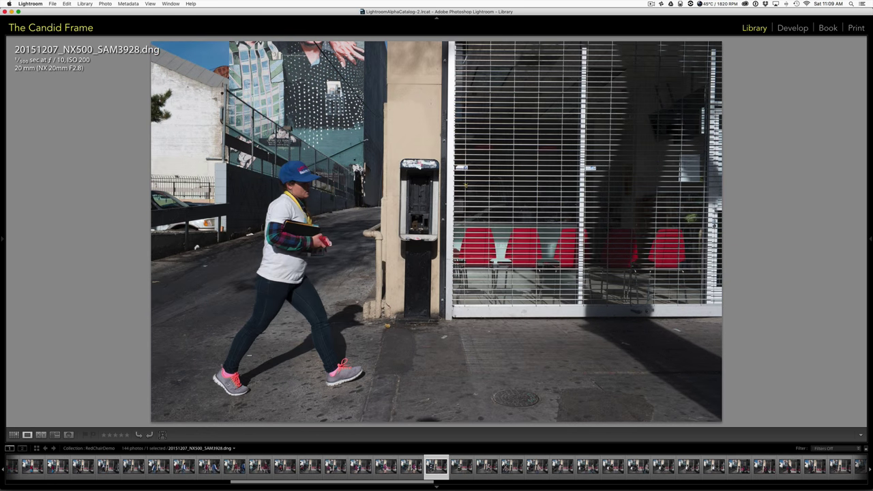
{"action": "key", "text": "Right"}
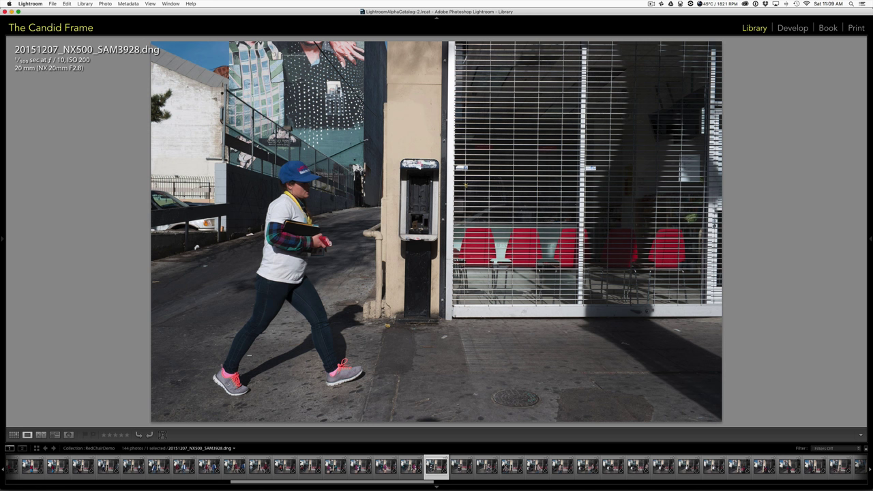
{"action": "key", "text": "Right"}
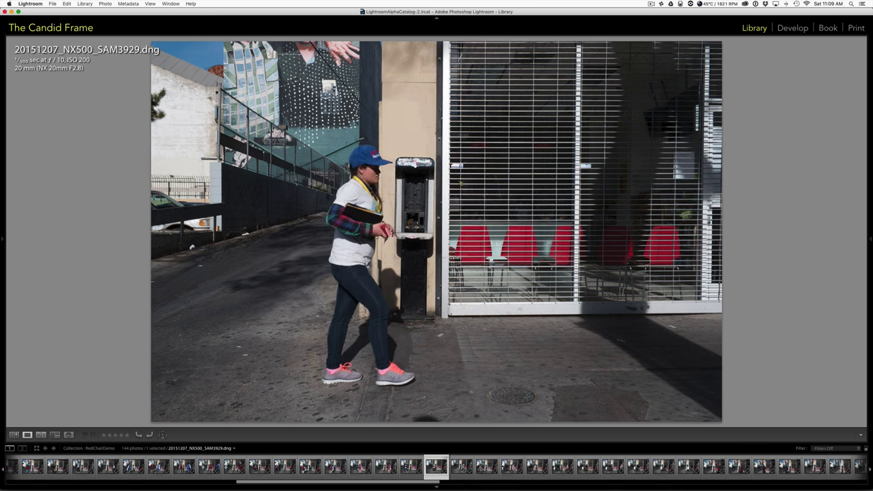
{"action": "key", "text": "Right"}
{"action": "key", "text": "Right"}
{"action": "key", "text": "Right"}
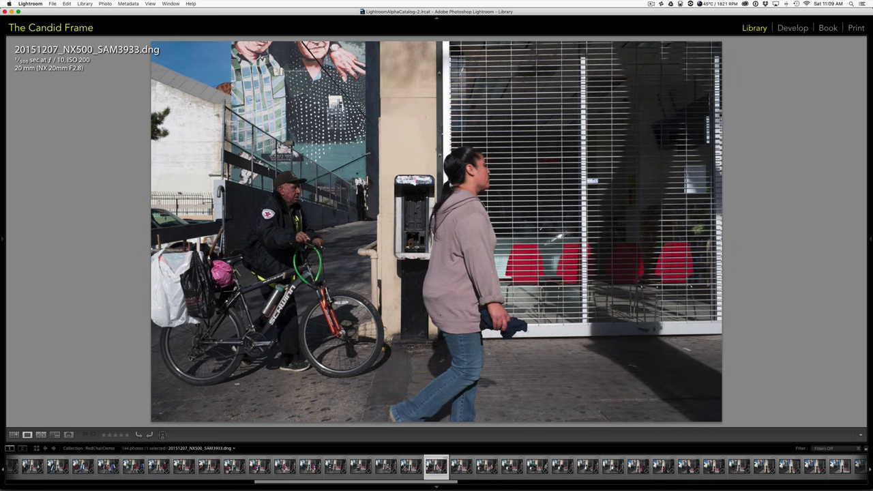
{"action": "key", "text": "Right"}
{"action": "key", "text": "Right"}
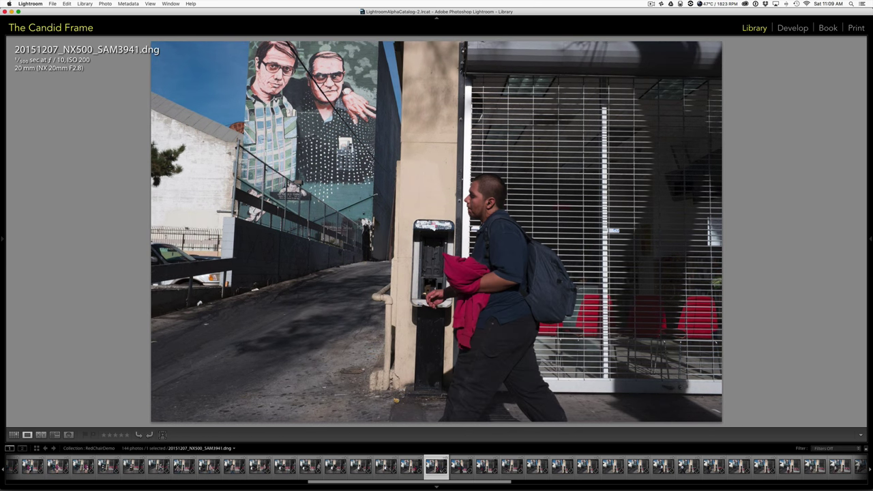
{"action": "key", "text": "Right"}
{"action": "key", "text": "Right"}
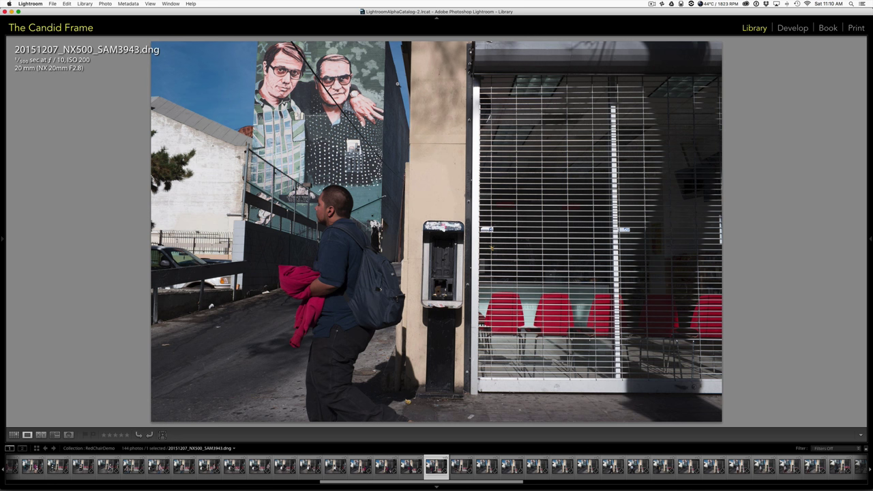
Advance from SAM3944 to SAM3946, the empty alley with mural and red chairs.
{"action": "key", "text": "Right"}
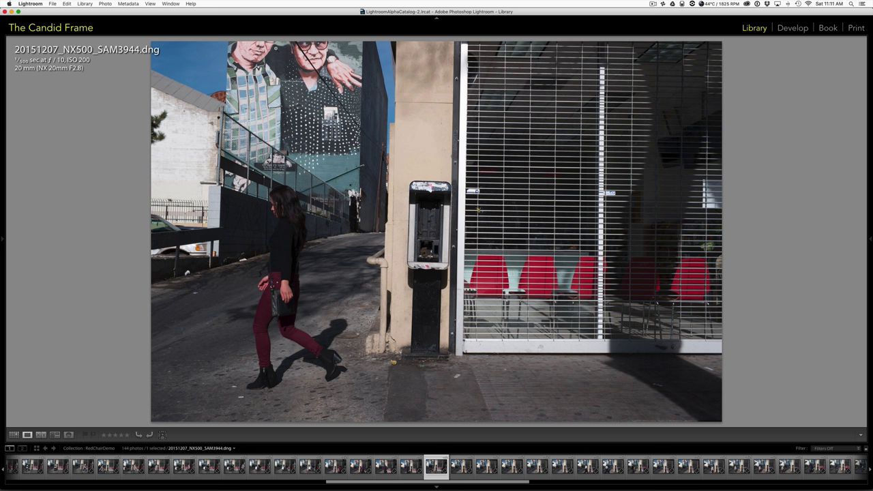
{"action": "key", "text": "Right"}
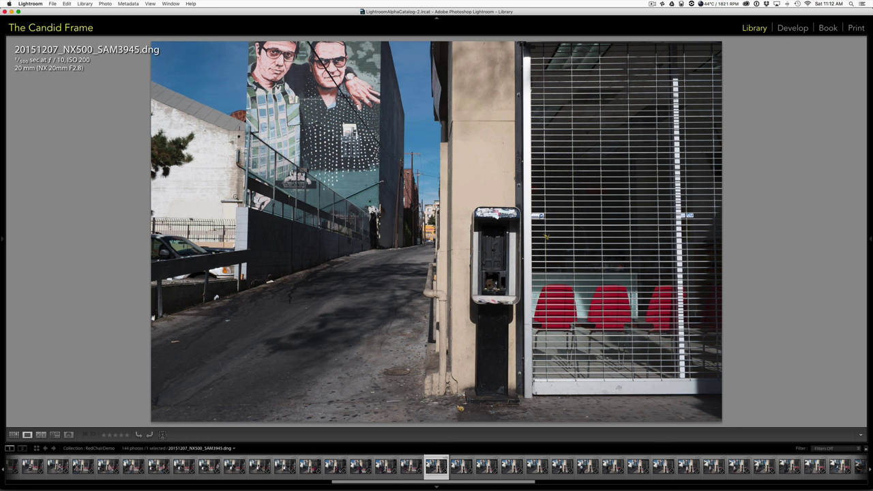
{"action": "key", "text": "Right"}
{"action": "key", "text": "Right"}
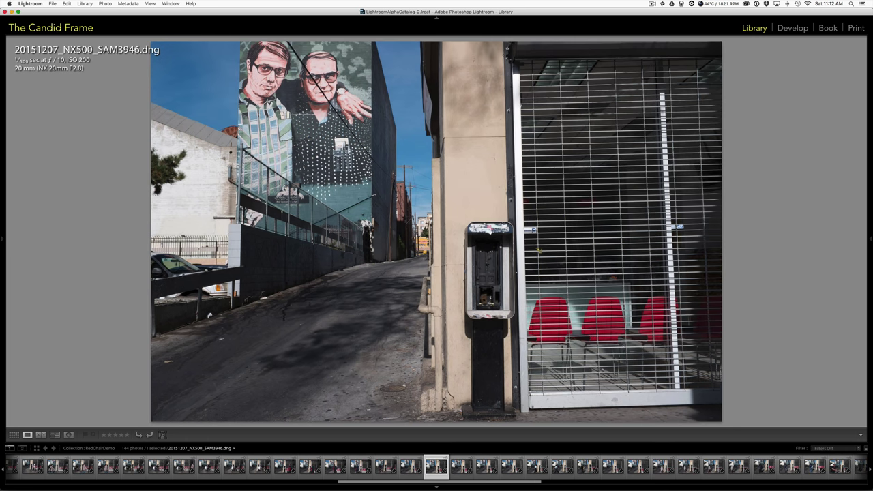
Step through the pedestrian shots from SAM3947 past SAM3950 toward SAM3968.
{"action": "key", "text": "Right"}
{"action": "key", "text": "Right"}
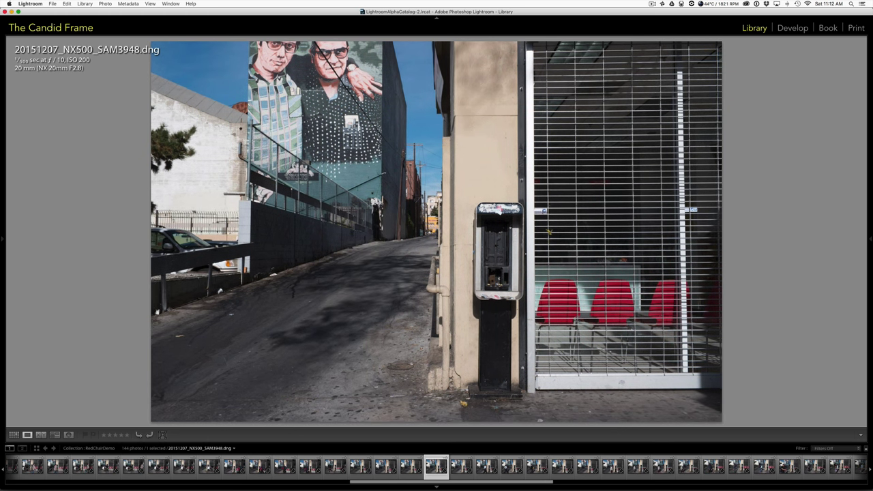
{"action": "key", "text": "Right"}
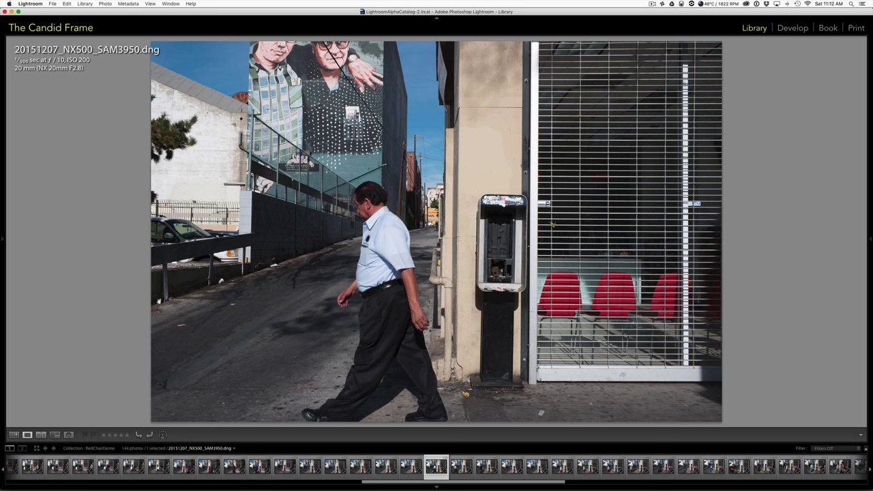
{"action": "key", "text": "Right"}
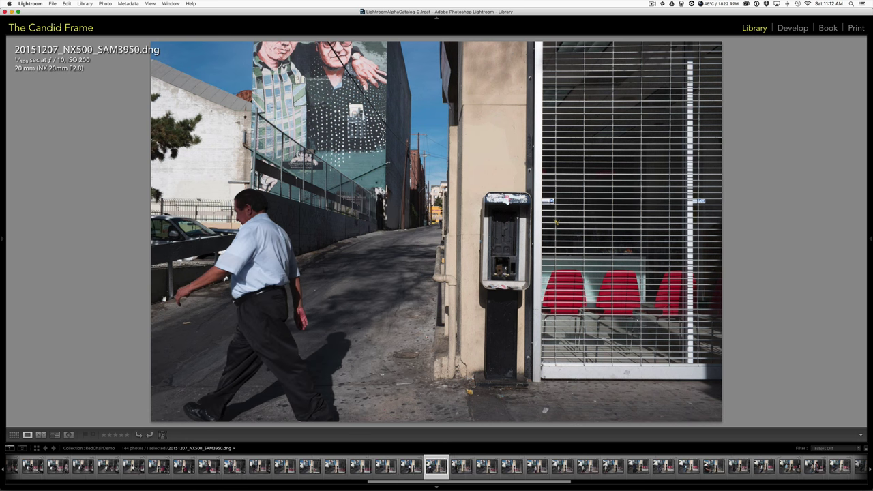
{"action": "key", "text": "Right"}
{"action": "key", "text": "Right"}
{"action": "key", "text": "Right"}
{"action": "key", "text": "Right"}
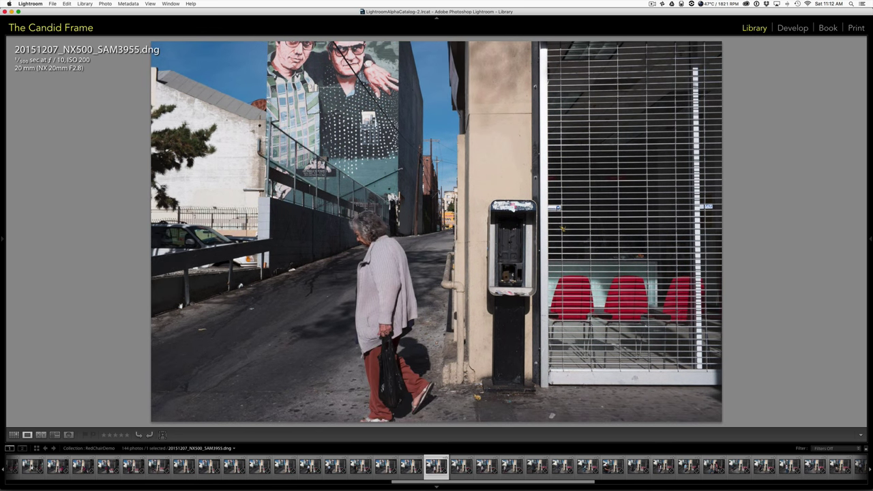
{"action": "key", "text": "Right"}
{"action": "key", "text": "Right"}
{"action": "key", "text": "Right"}
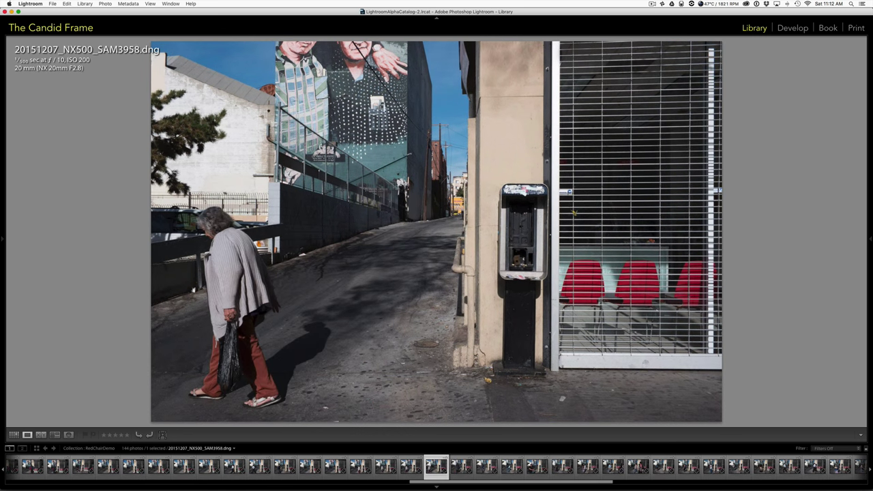
{"action": "key", "text": "Right"}
{"action": "key", "text": "Right"}
{"action": "key", "text": "Right"}
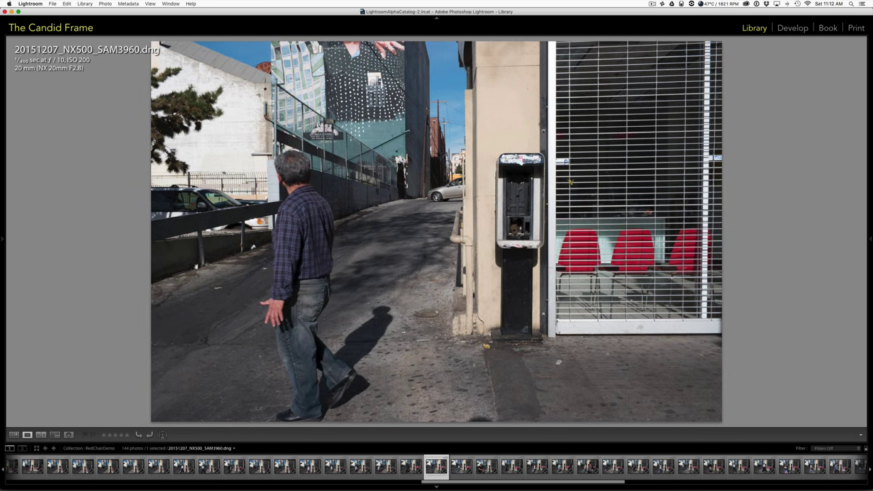
{"action": "key", "text": "Right"}
{"action": "key", "text": "Right"}
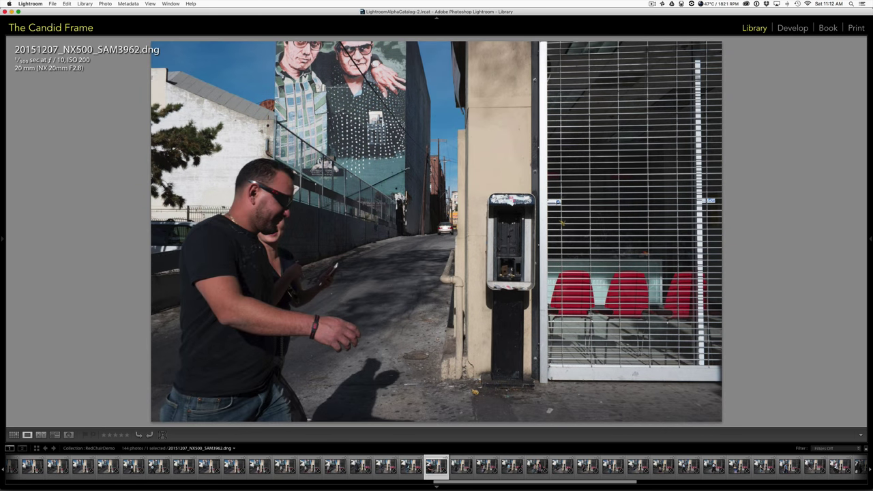
{"action": "key", "text": "Right"}
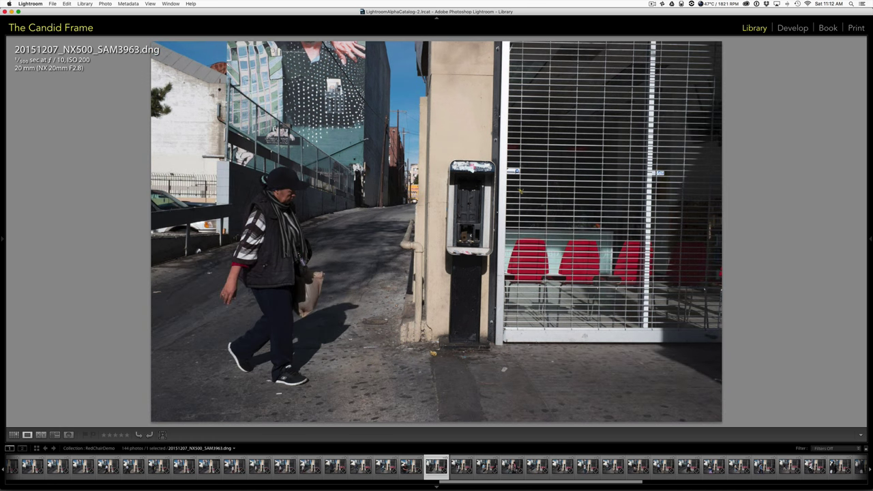
{"action": "key", "text": "Right"}
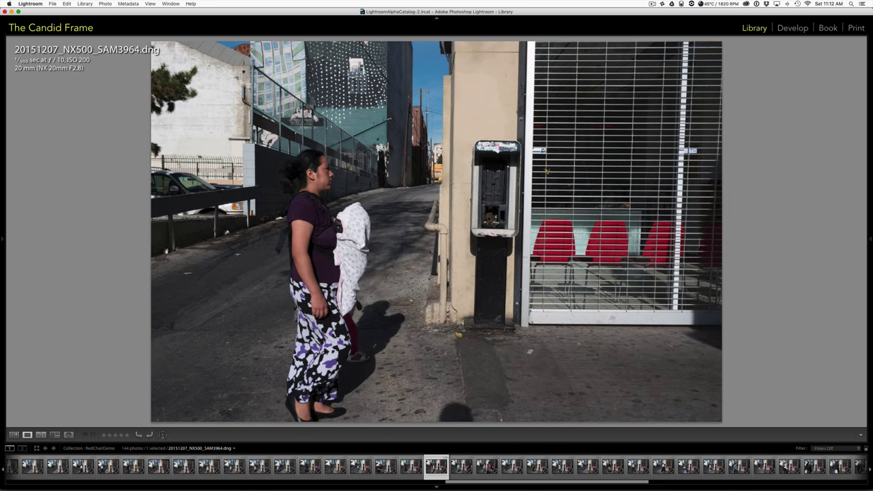
{"action": "key", "text": "Right"}
{"action": "key", "text": "Right"}
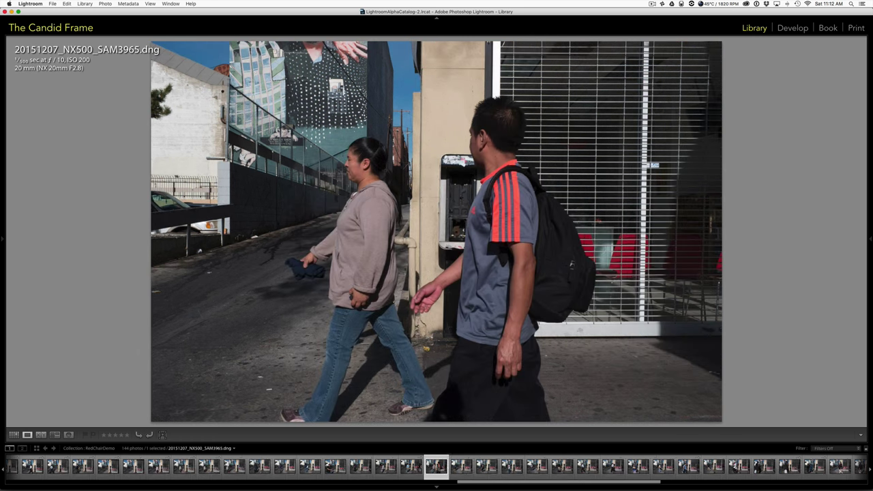
{"action": "key", "text": "Right"}
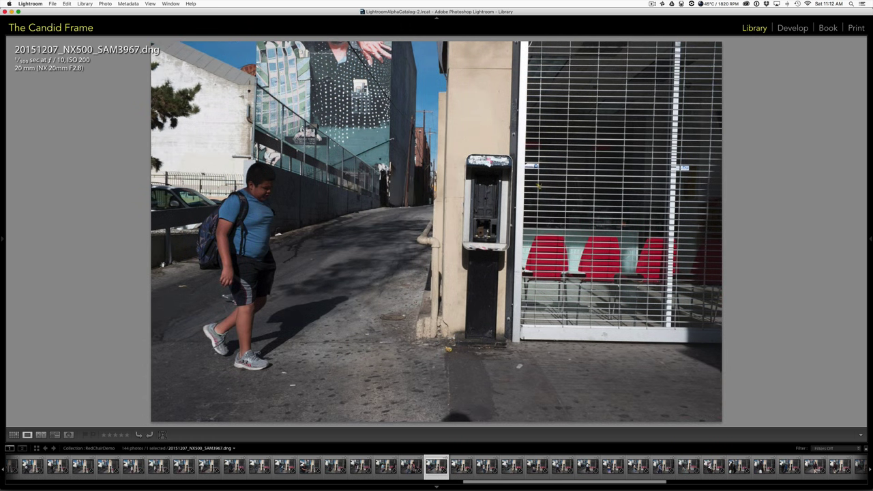
{"action": "key", "text": "Right"}
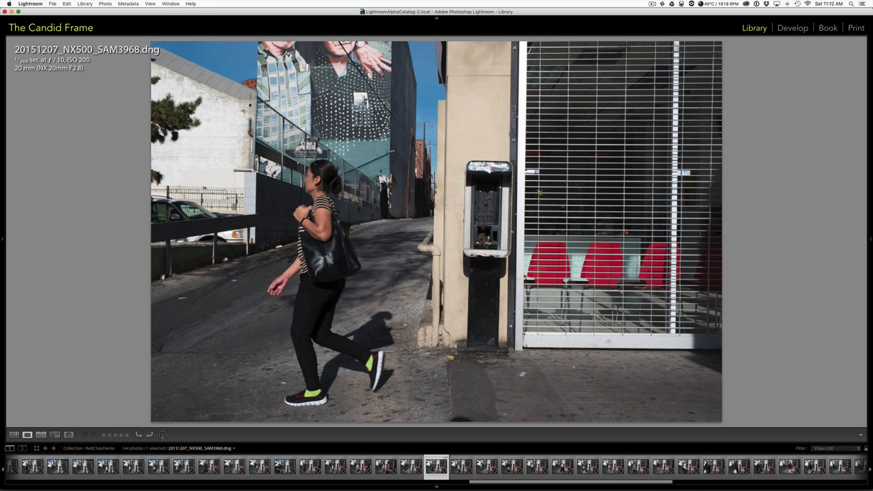
Continue from SAM3969 through SAM3985 to SAM3988.
{"action": "key", "text": "Right"}
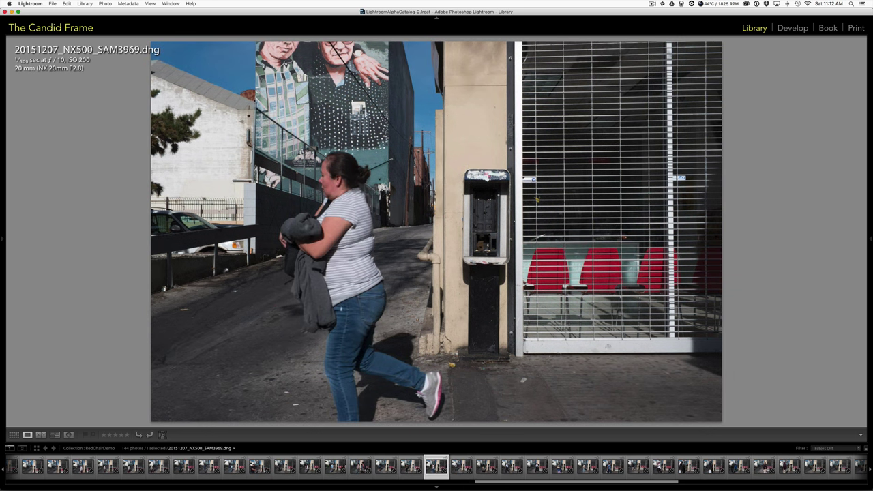
{"action": "key", "text": "Right"}
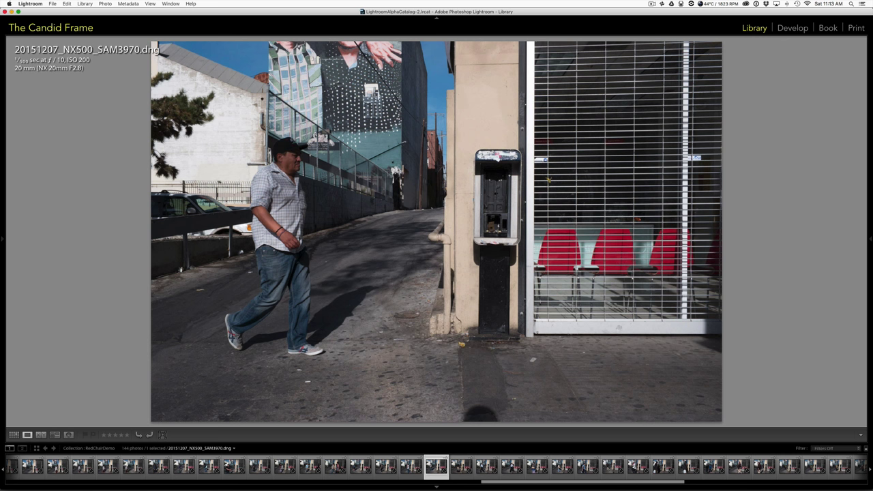
{"action": "key", "text": "Right"}
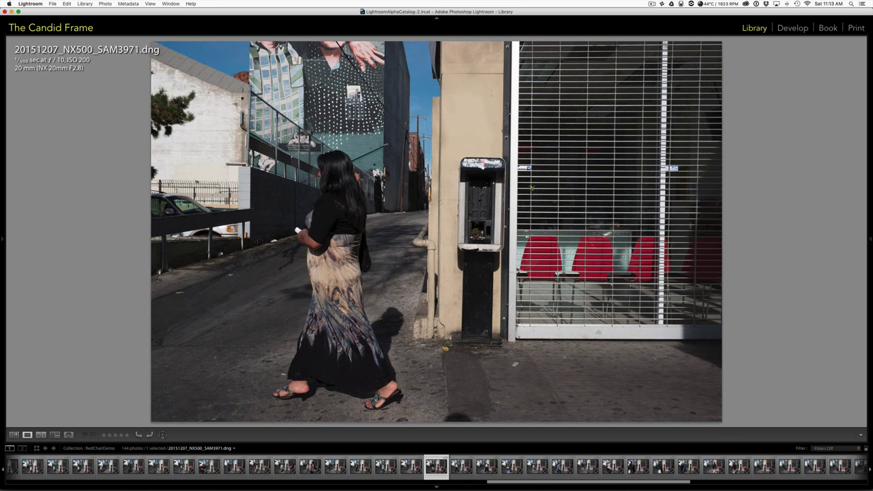
{"action": "key", "text": "Right"}
{"action": "key", "text": "Right"}
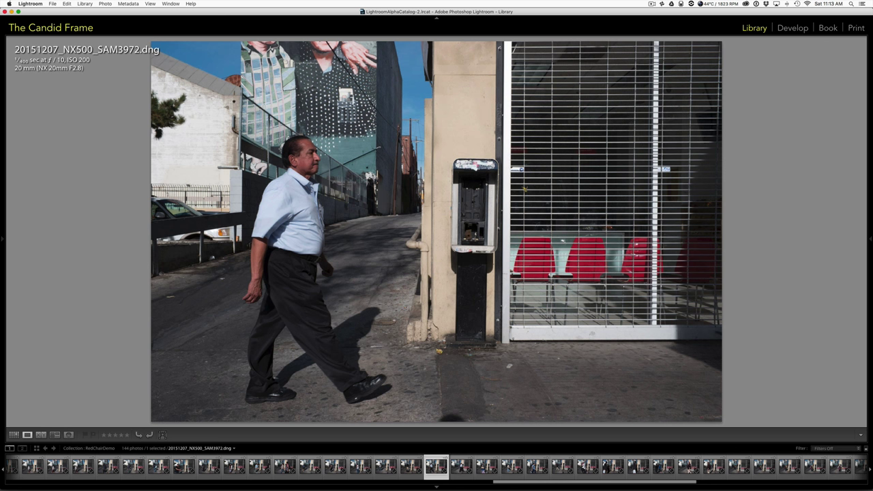
{"action": "key", "text": "Right"}
{"action": "key", "text": "Right"}
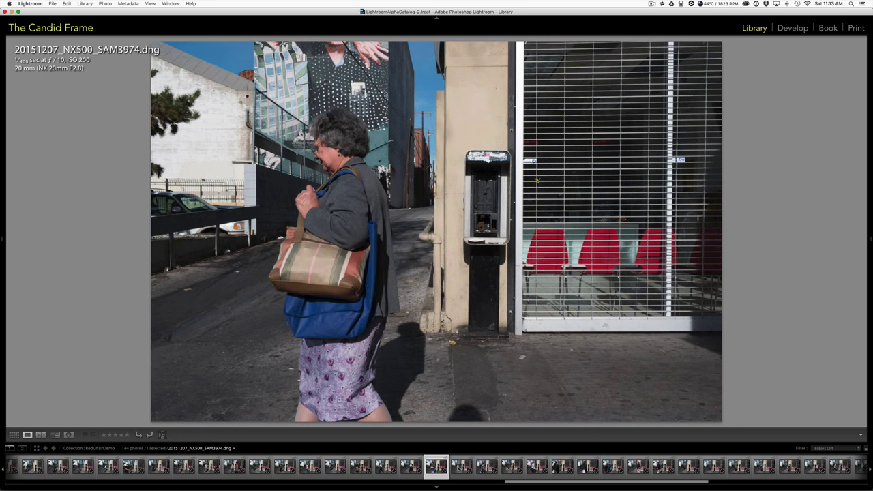
{"action": "key", "text": "Right"}
{"action": "key", "text": "Right"}
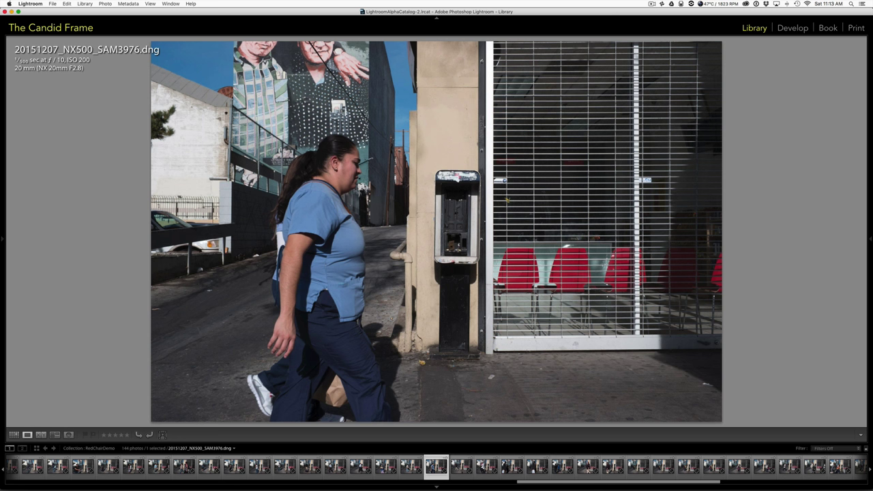
{"action": "key", "text": "Right"}
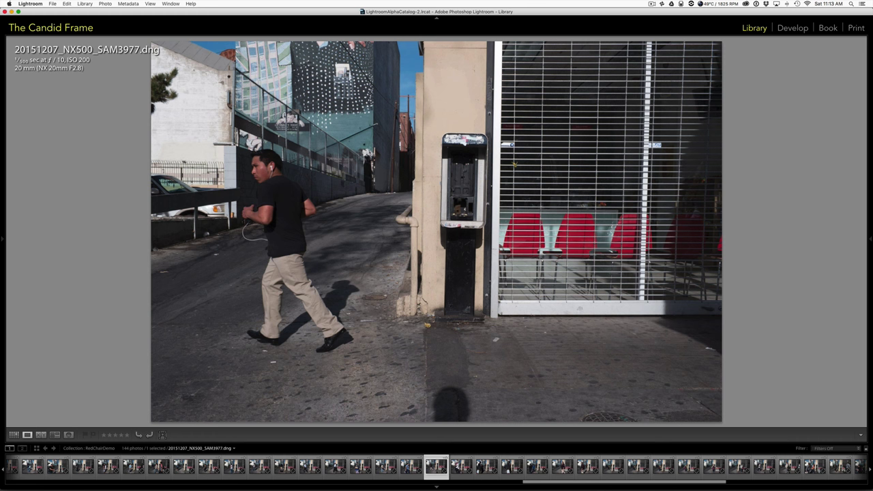
{"action": "key", "text": "Right"}
{"action": "key", "text": "Right"}
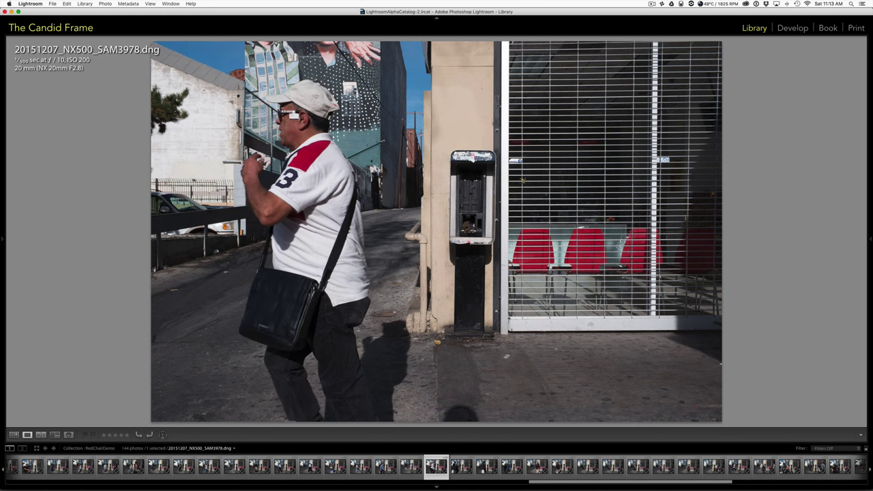
{"action": "key", "text": "Right"}
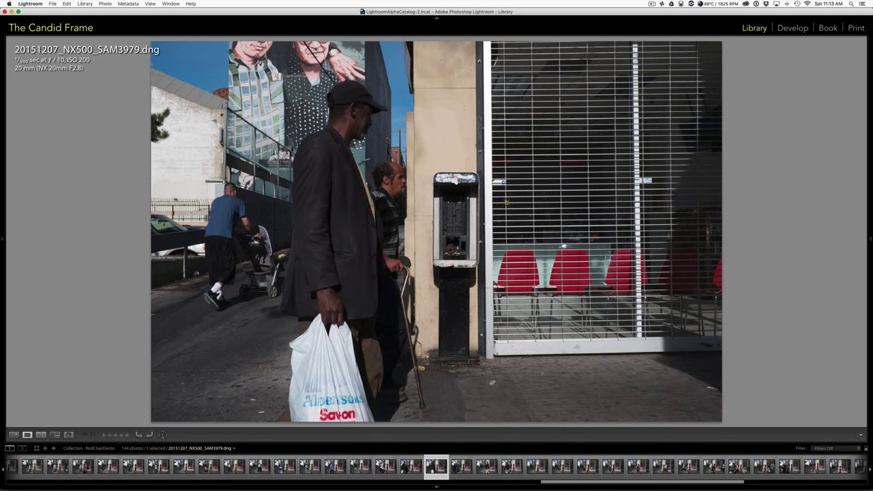
{"action": "key", "text": "Right"}
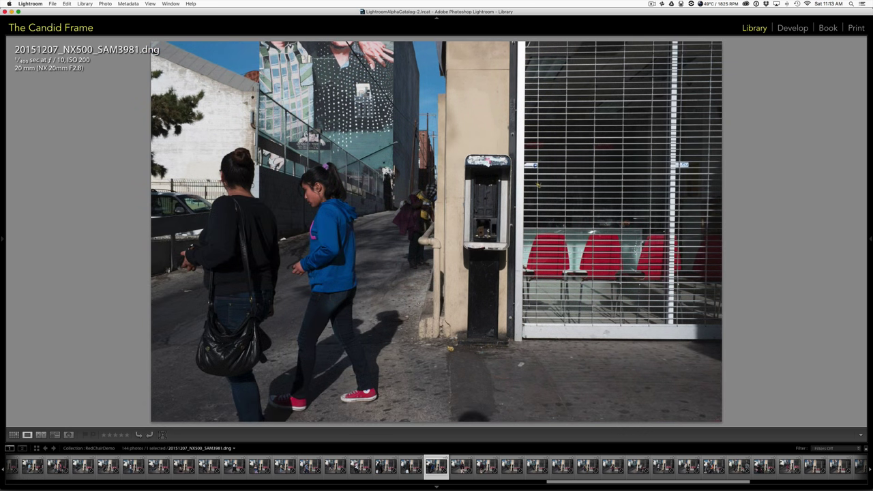
{"action": "key", "text": "Right"}
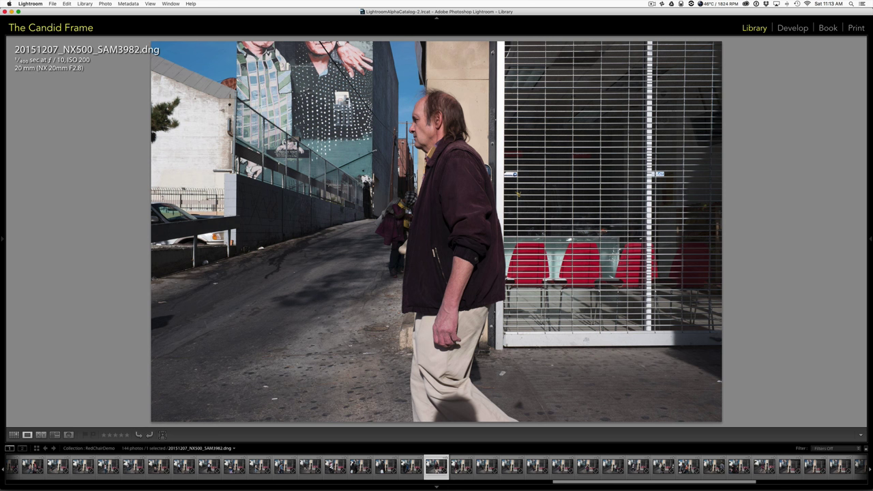
{"action": "key", "text": "Right"}
{"action": "key", "text": "Right"}
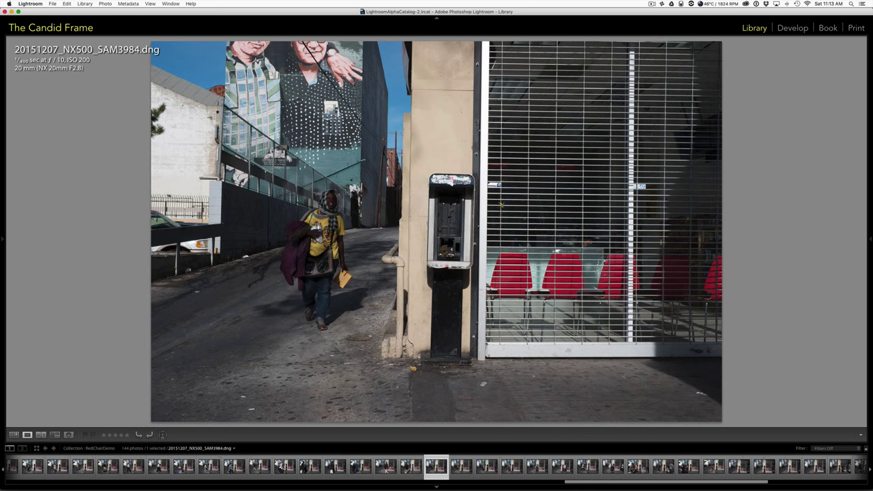
{"action": "key", "text": "Right"}
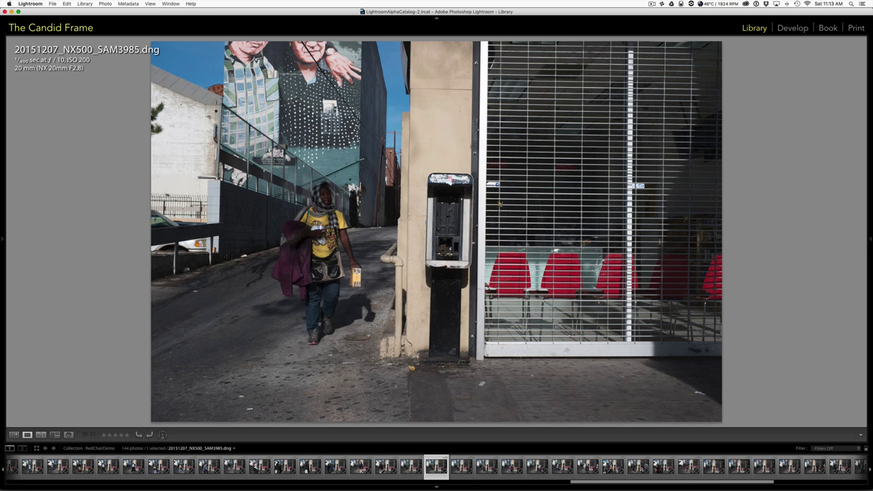
{"action": "key", "text": "Right"}
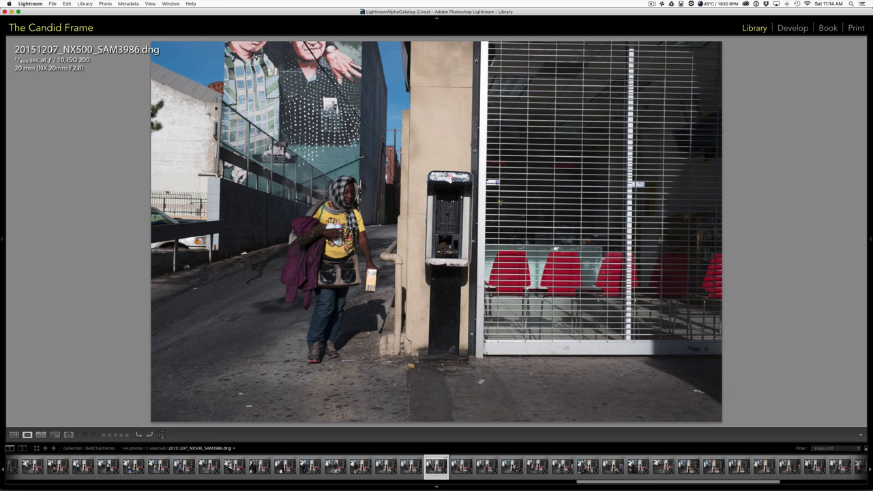
{"action": "key", "text": "Right"}
Advance from SAM3990 through SAM3996 to SAM4001, the woman carrying bags.
{"action": "key", "text": "Right"}
{"action": "key", "text": "Right"}
{"action": "key", "text": "Right"}
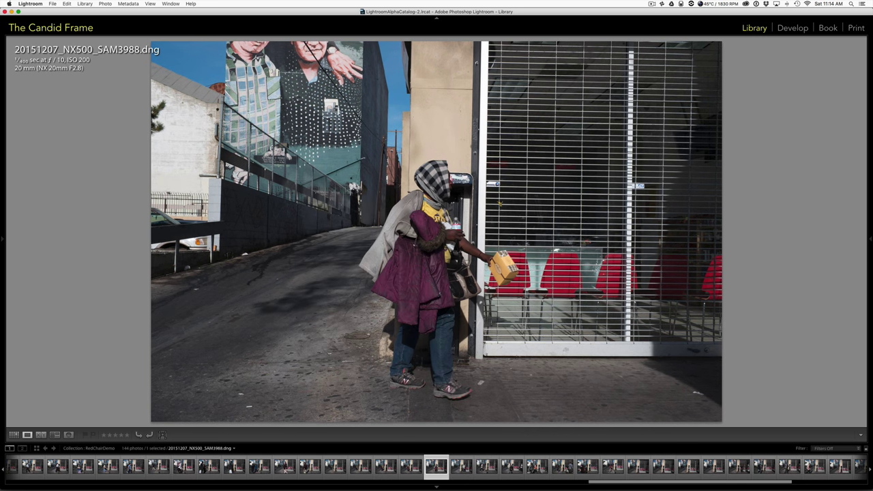
{"action": "key", "text": "Right"}
{"action": "key", "text": "Right"}
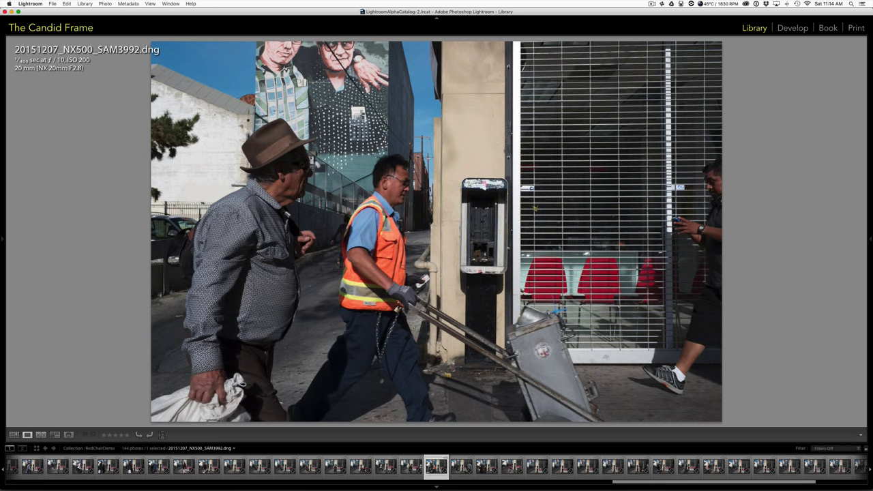
{"action": "key", "text": "Right"}
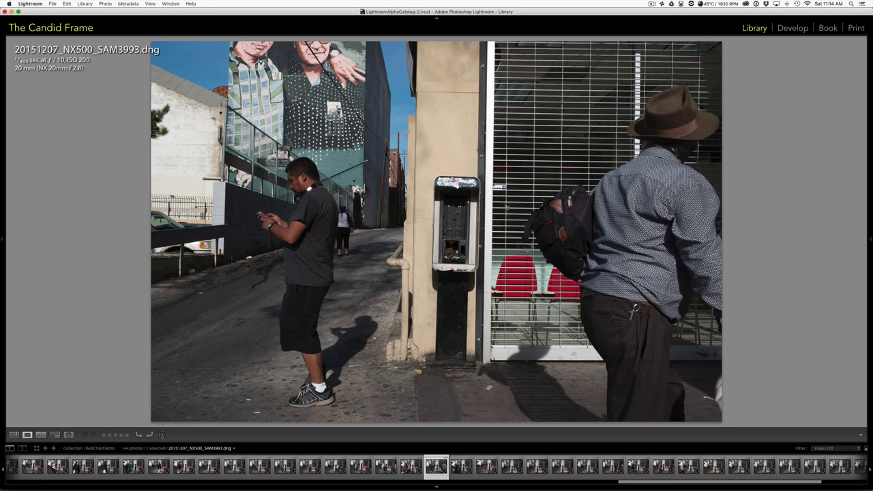
{"action": "key", "text": "Right"}
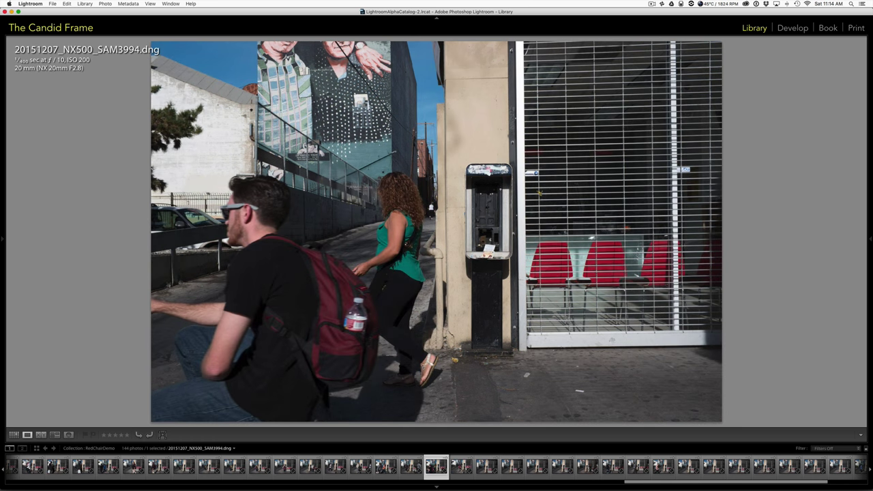
{"action": "key", "text": "Right"}
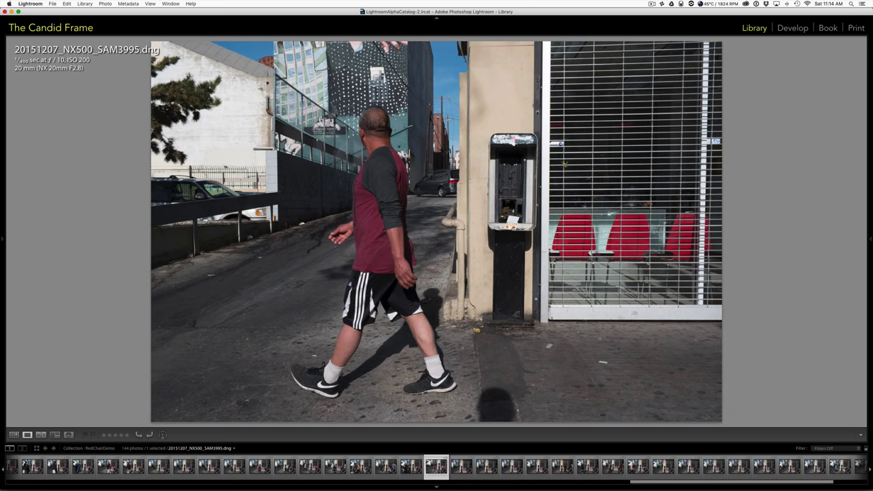
{"action": "key", "text": "Right"}
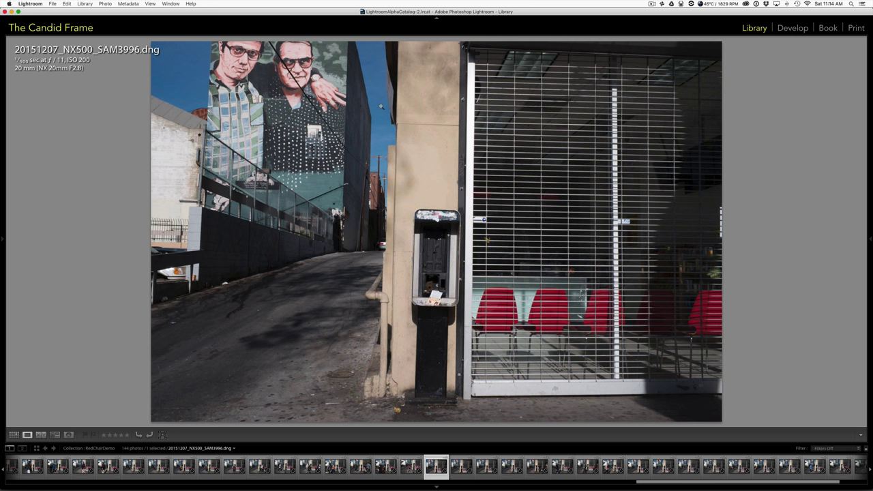
{"action": "key", "text": "Right"}
{"action": "key", "text": "Right"}
{"action": "key", "text": "Right"}
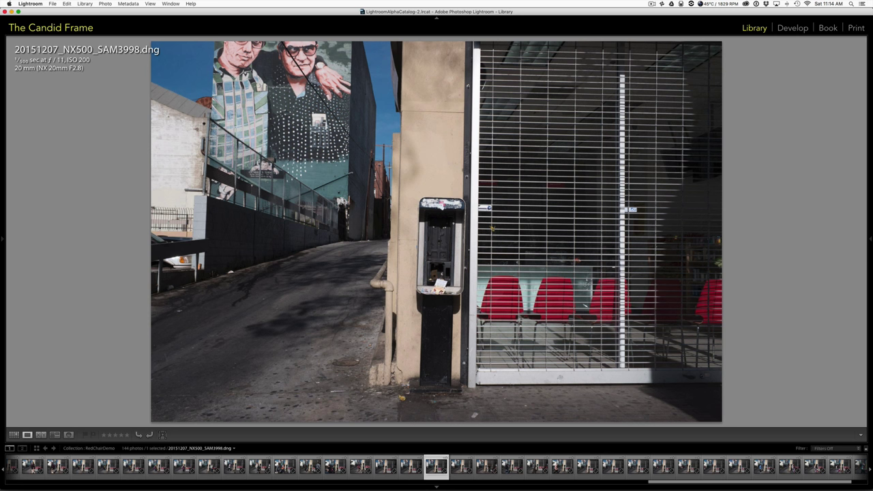
{"action": "key", "text": "Right"}
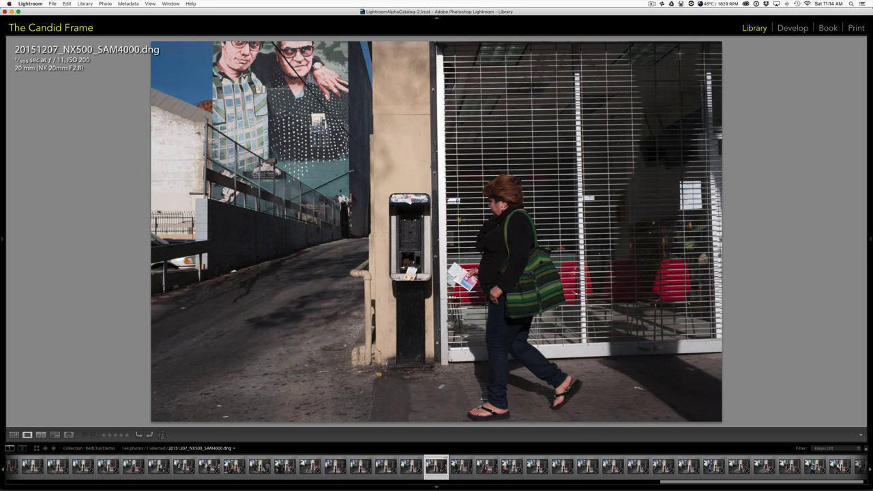
{"action": "key", "text": "Right"}
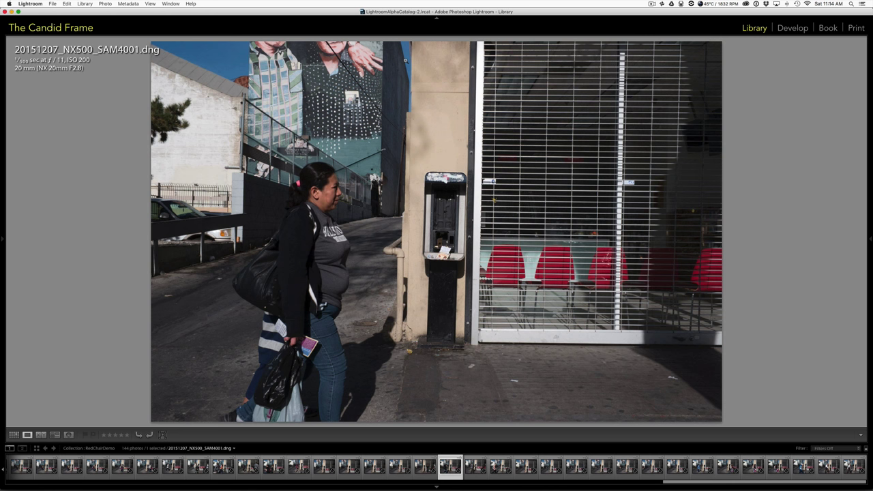
Step forward through the shots from SAM4002 past SAM4005.
{"action": "key", "text": "Right"}
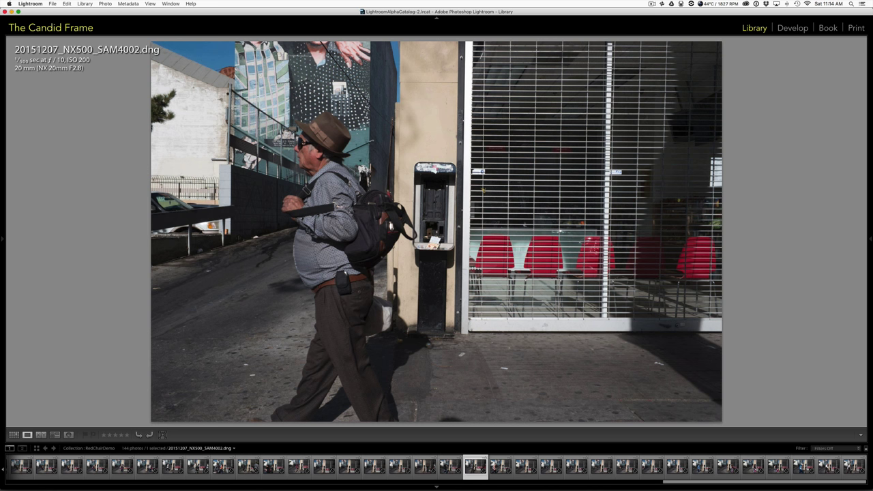
{"action": "key", "text": "Right"}
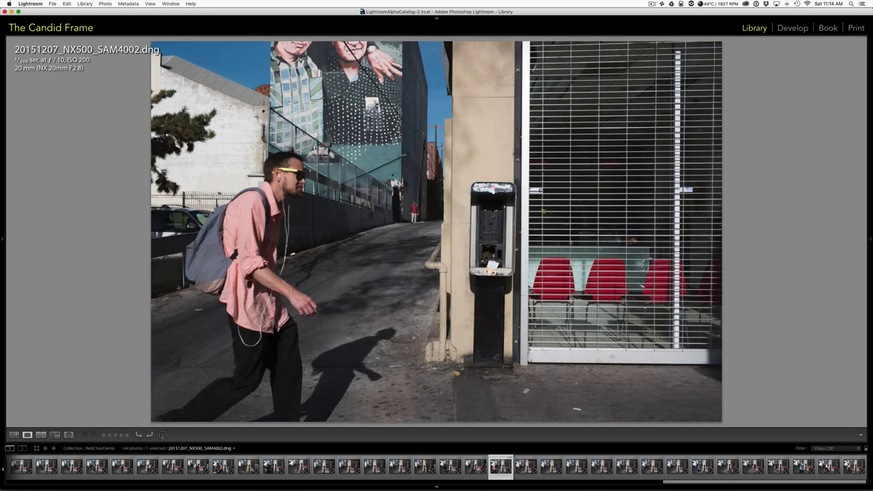
{"action": "key", "text": "Right"}
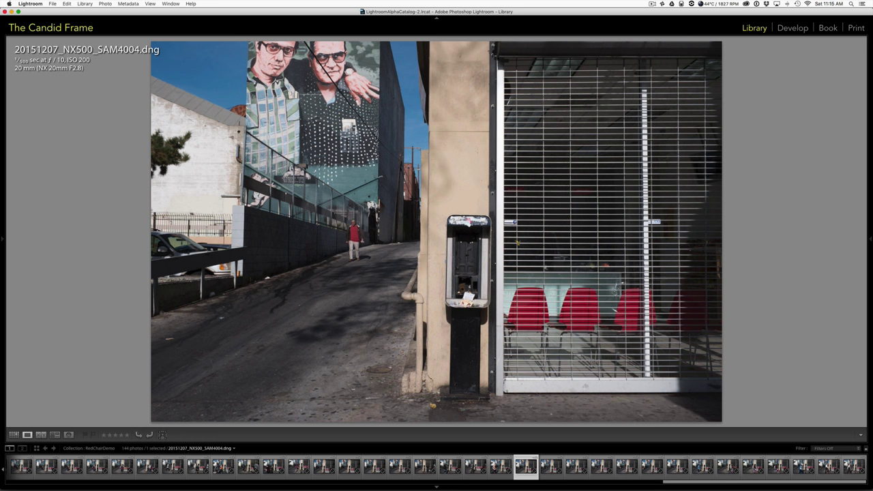
{"action": "key", "text": "Right"}
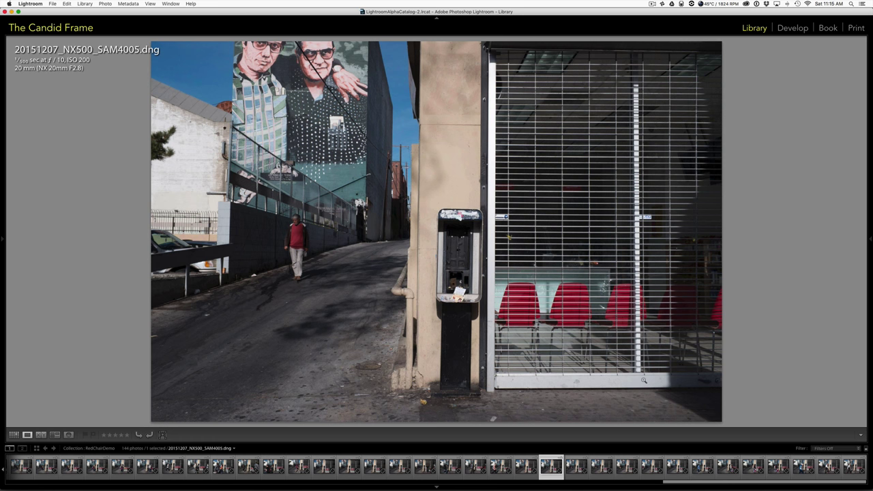
{"action": "key", "text": "Right"}
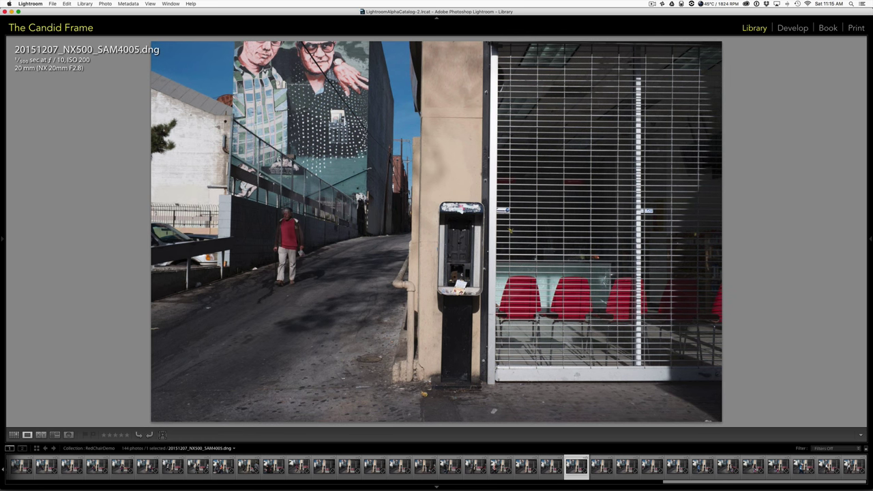
Advance through SAM4011 to SAM4017, settle on SAM4016, then filter the grid to flagged photos only.
{"action": "key", "text": "Right"}
{"action": "key", "text": "Right"}
{"action": "key", "text": "Right"}
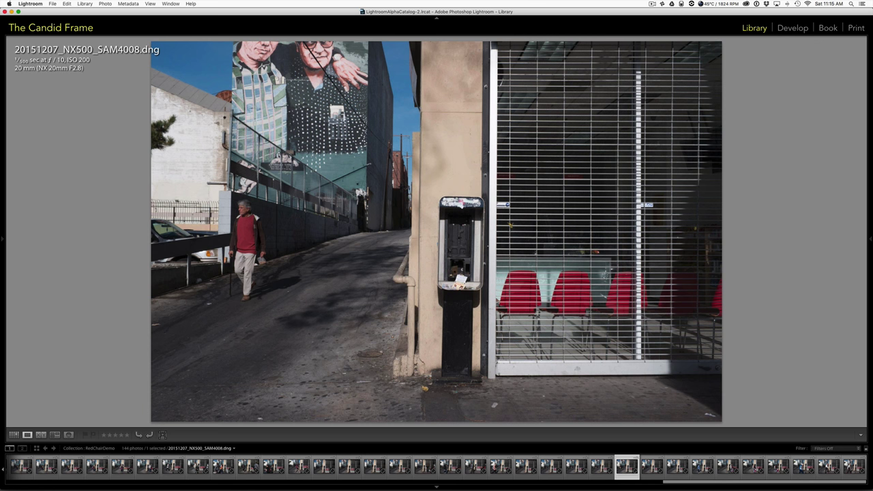
{"action": "key", "text": "Right"}
{"action": "key", "text": "Right"}
{"action": "key", "text": "Right"}
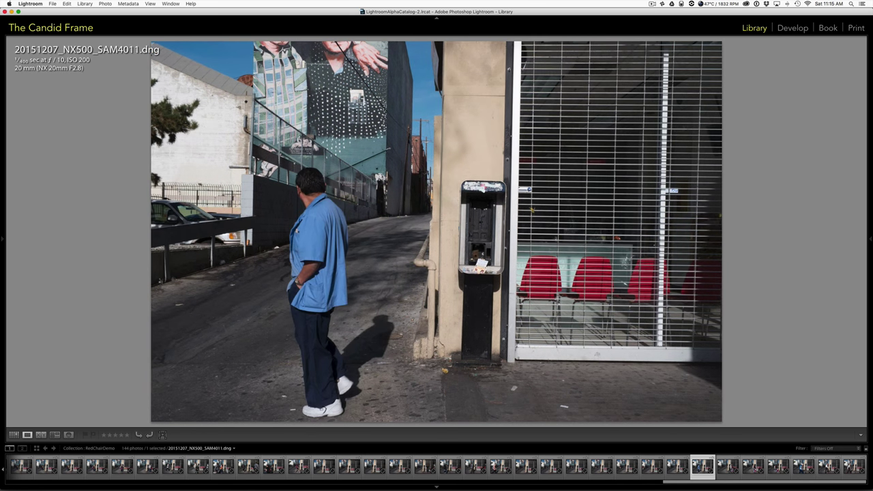
{"action": "key", "text": "Right"}
{"action": "key", "text": "Right"}
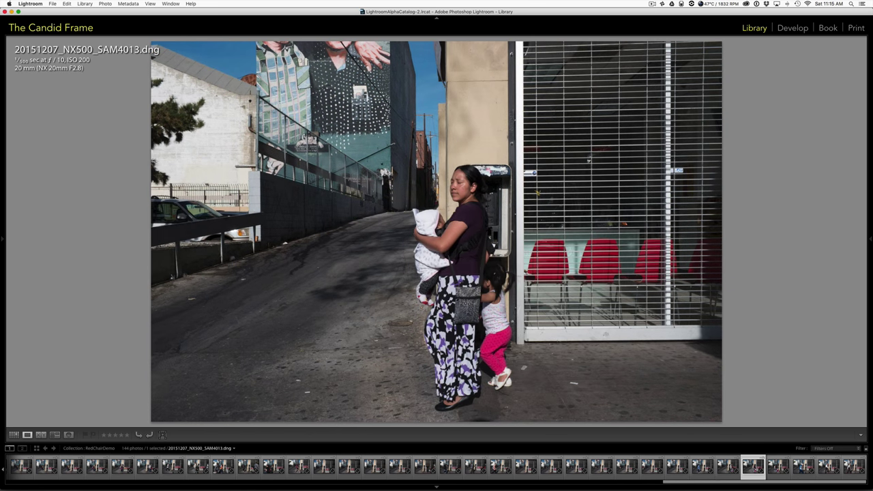
{"action": "key", "text": "Right"}
{"action": "key", "text": "Right"}
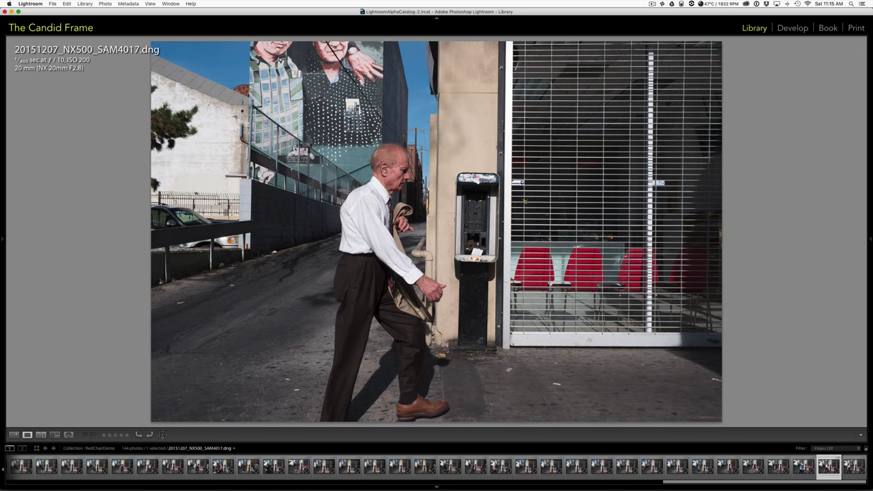
{"action": "key", "text": "Right"}
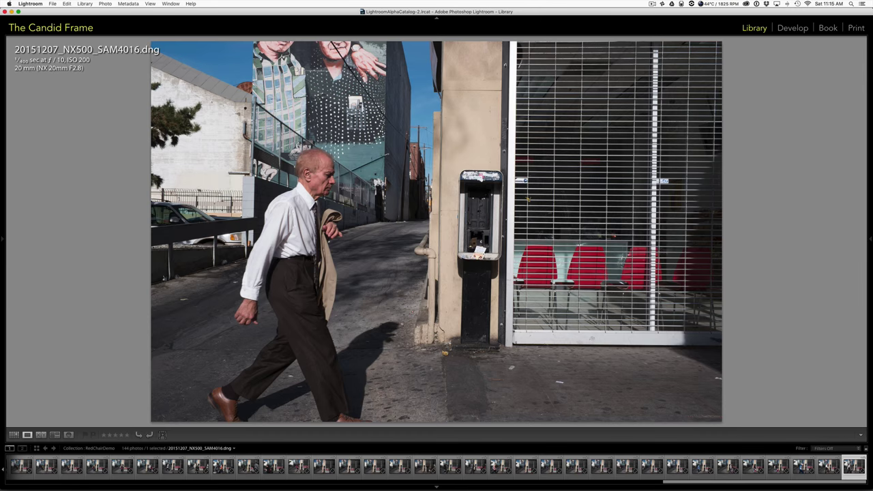
{"action": "left_click", "coordinate": [684, 61]}
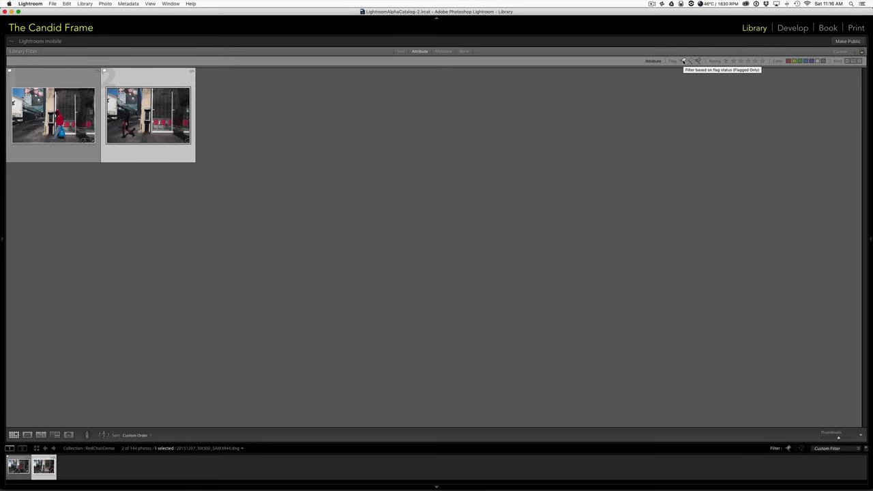
Show the two flagged street shots side by side in Compare view with the lights dimmed.
{"action": "key", "text": "c"}
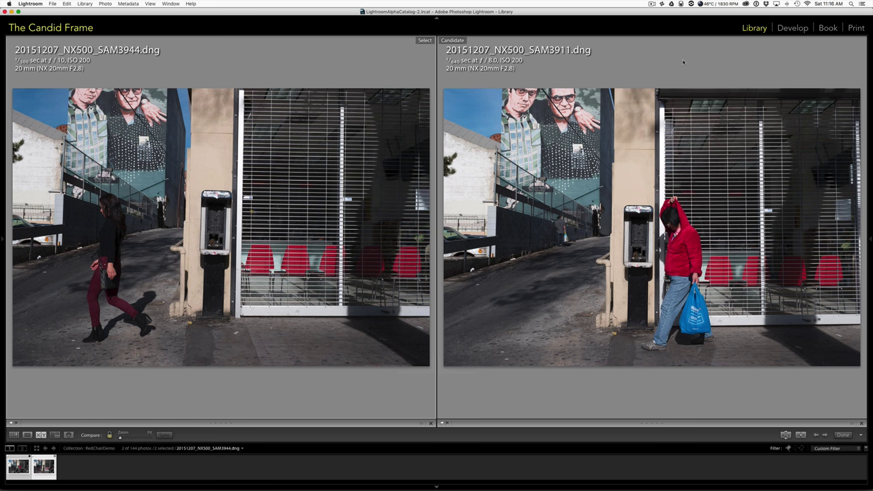
{"action": "key", "text": "l"}
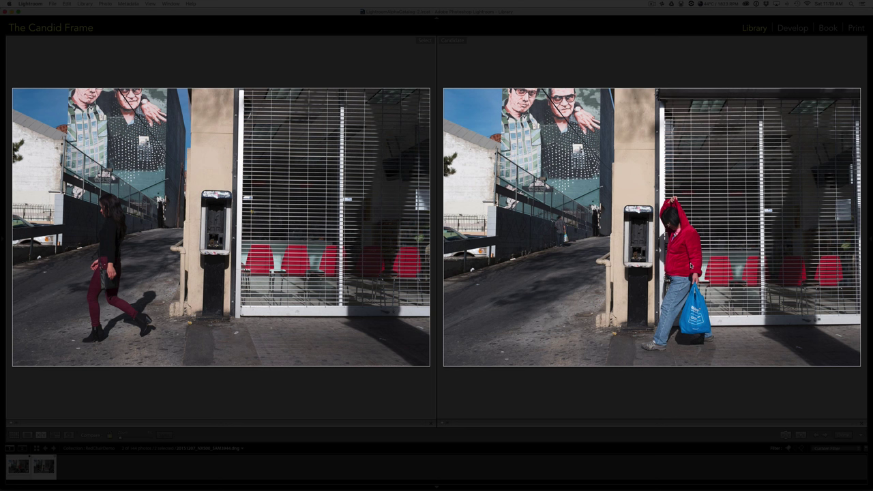
Cycle Lights Out back to the normal interface and switch to the Flickr group pool in Safari.
{"action": "key", "text": "l"}
{"action": "key", "text": "l"}
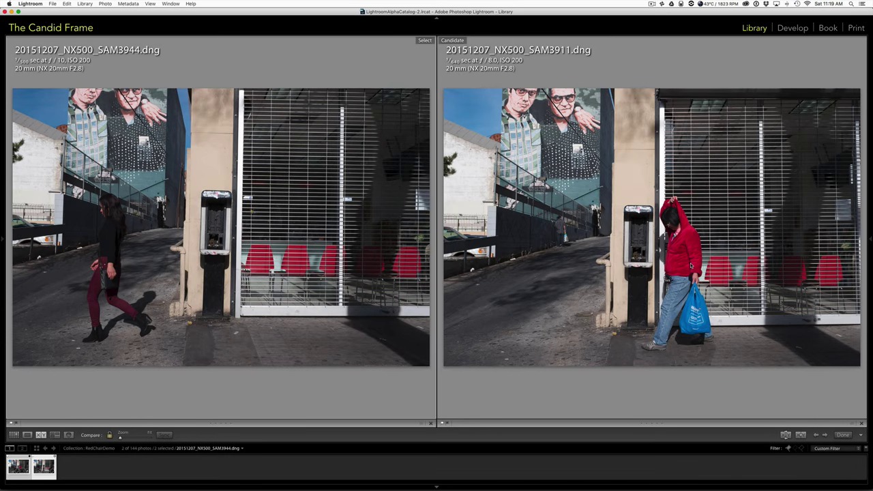
{"action": "key", "text": "super+Tab"}
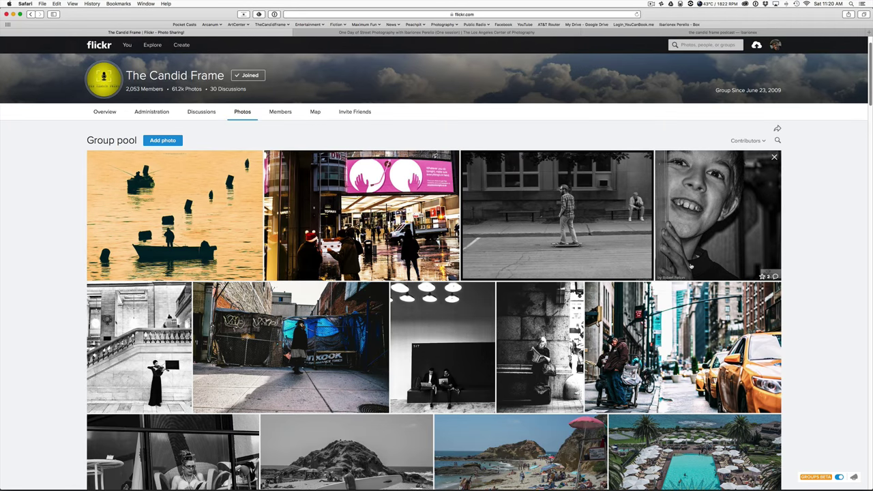
Switch to the LACP 'One Day of Street Photography' workshop tab.
{"action": "left_click", "coordinate": [434, 32]}
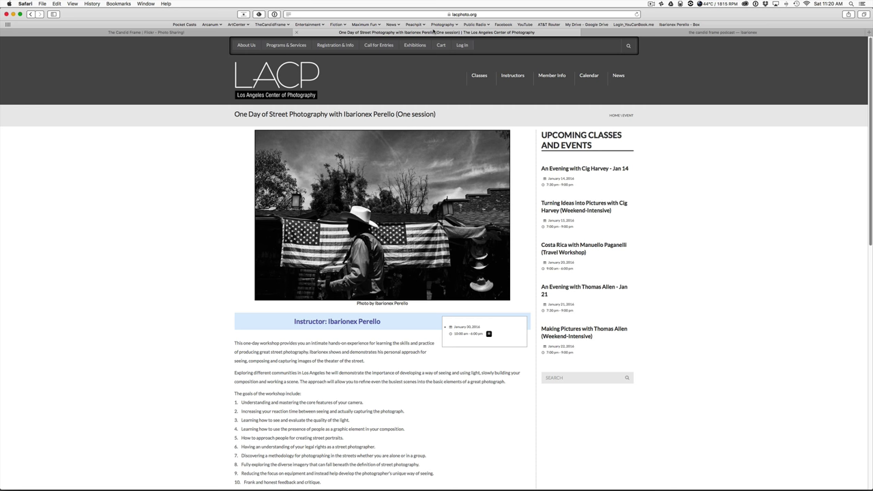
Switch to the third Safari tab, 'the candid frame podcast — ibarionex', showing episode #304.
{"action": "left_click", "coordinate": [675, 33]}
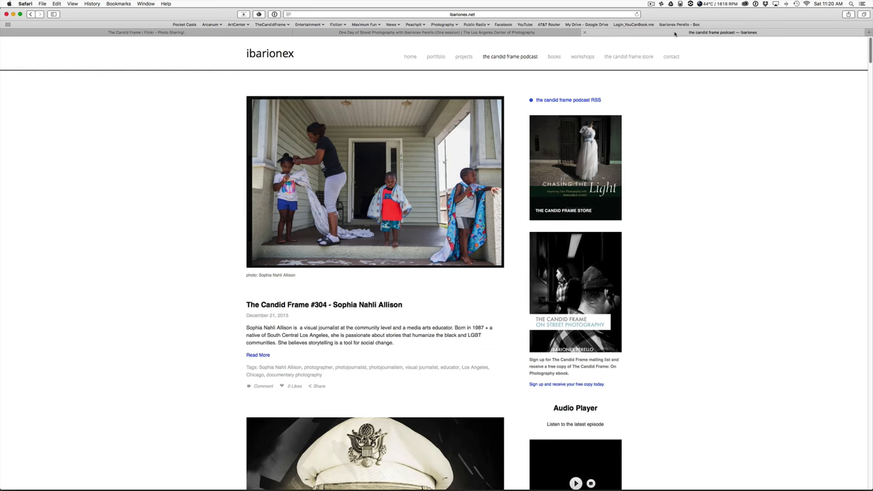